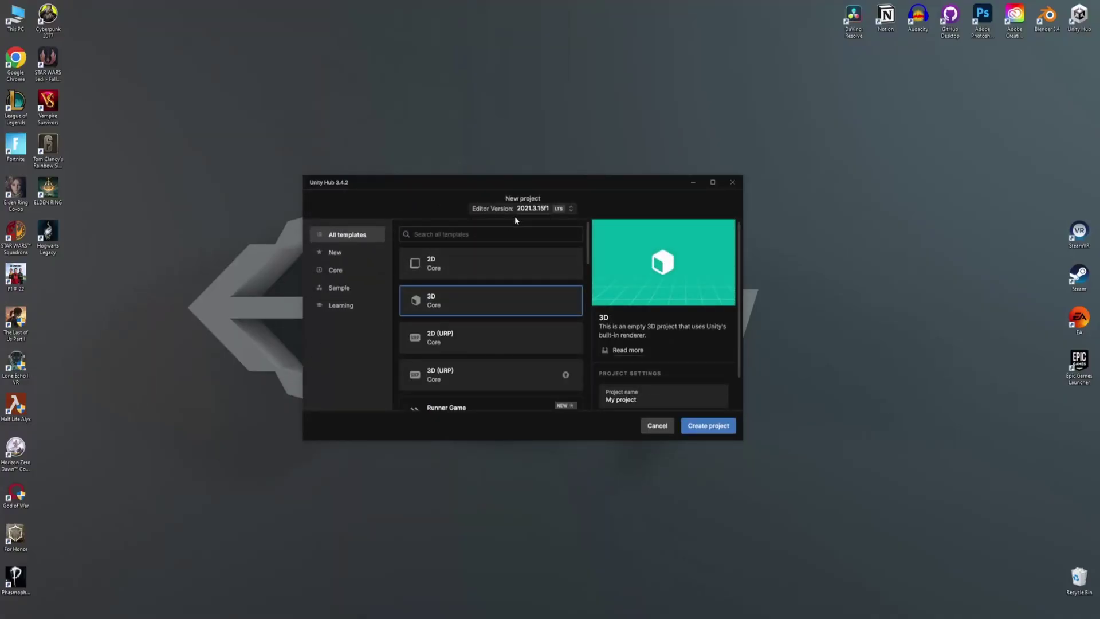
Choose editor 2022.3.0f1 and the 3D (URP) template, name the project My VR project, and create it.
click(532, 208)
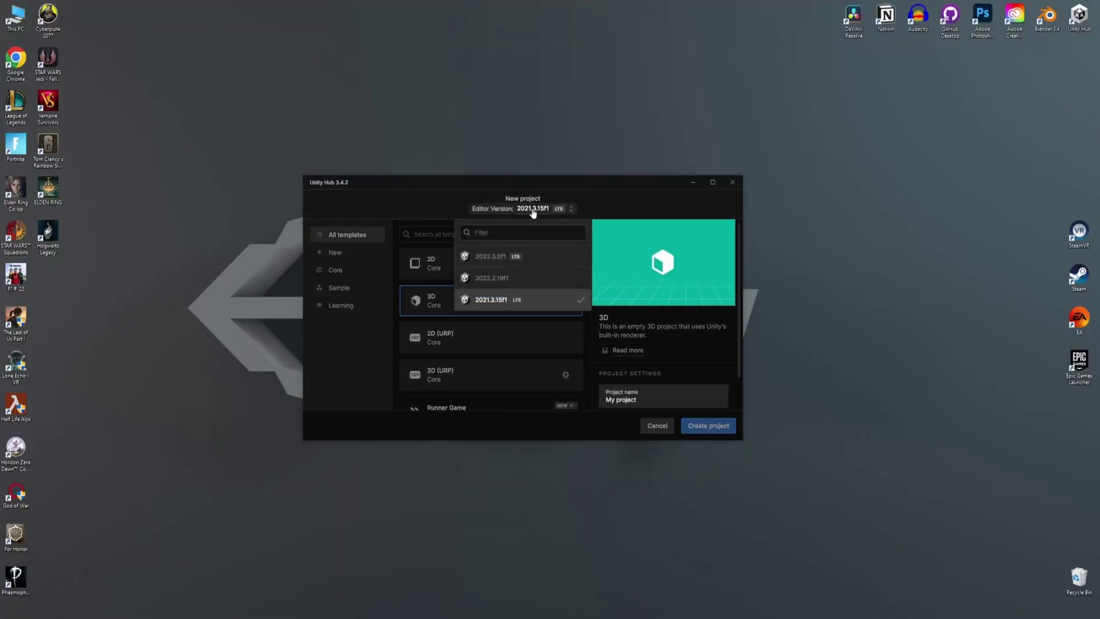
click(526, 258)
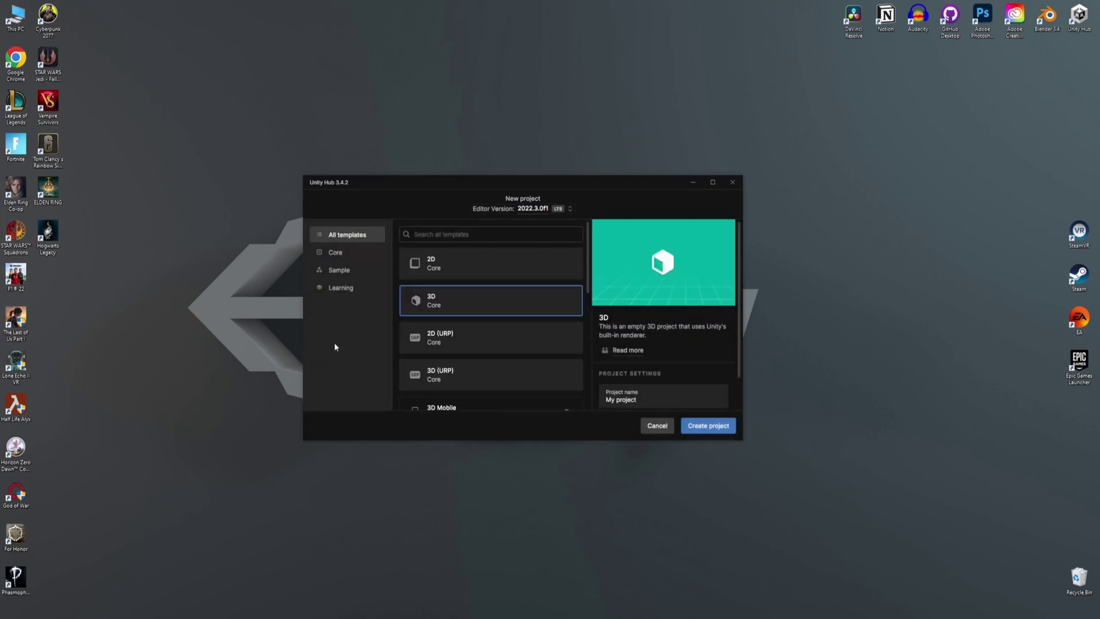
key(Down)
key(Down)
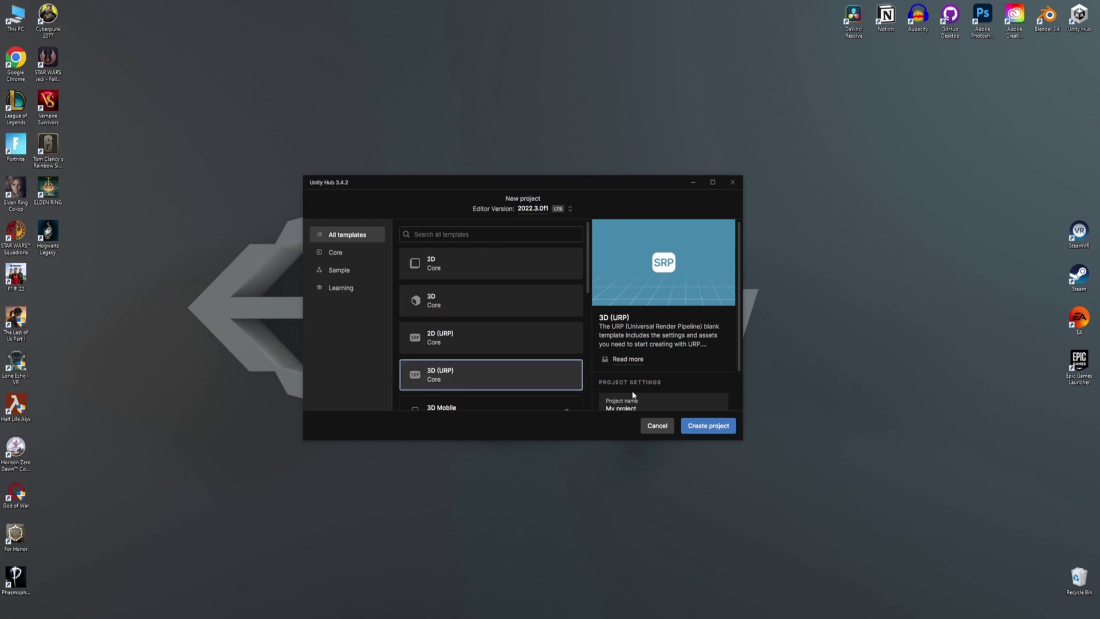
scroll(633, 395, down, 1)
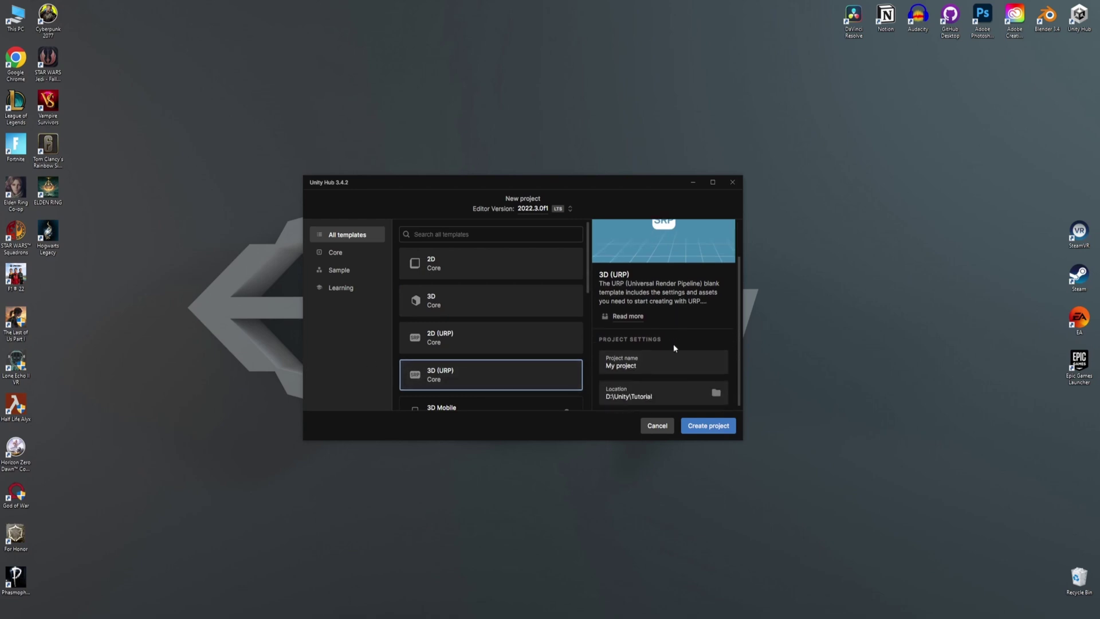
click(615, 365)
text(VR)
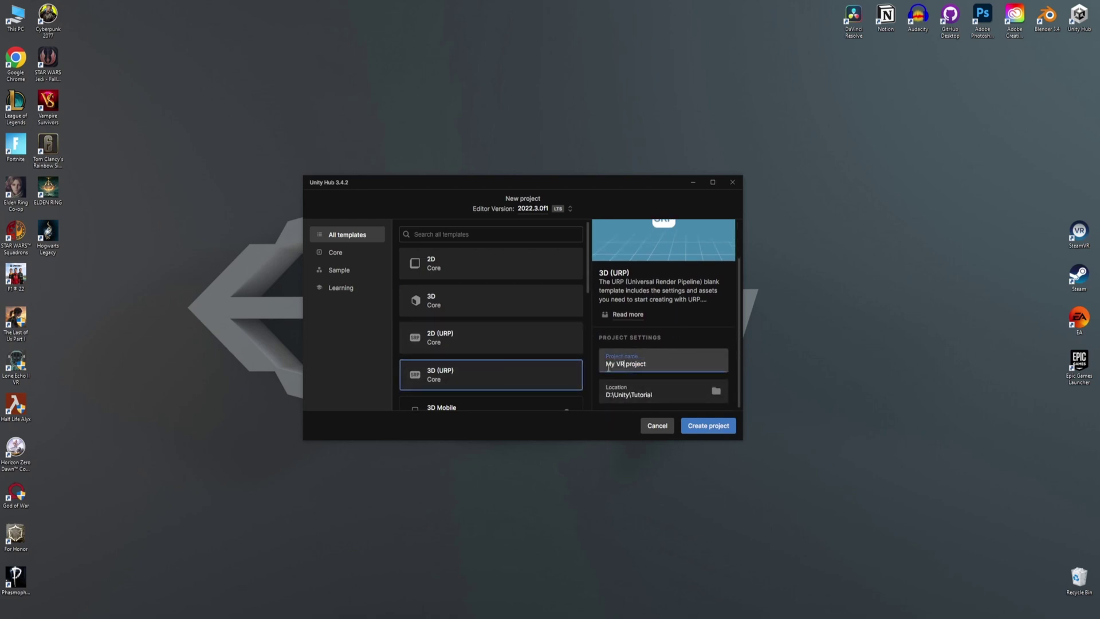
click(708, 426)
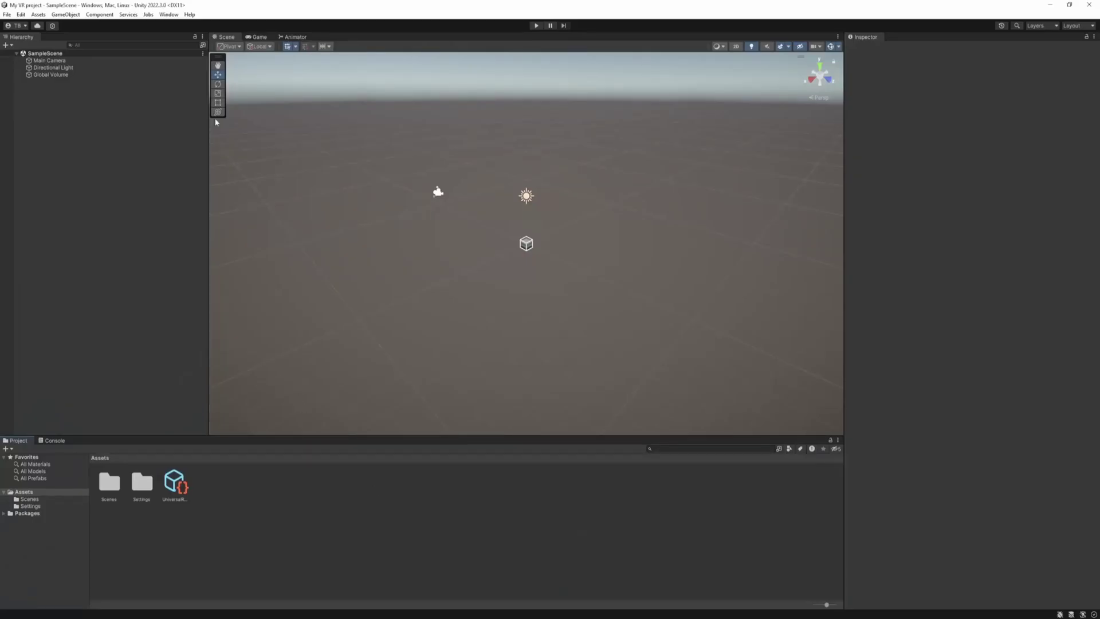
Install XR Plugin Management from the Unity Registry in the Package Manager.
click(168, 15)
click(221, 108)
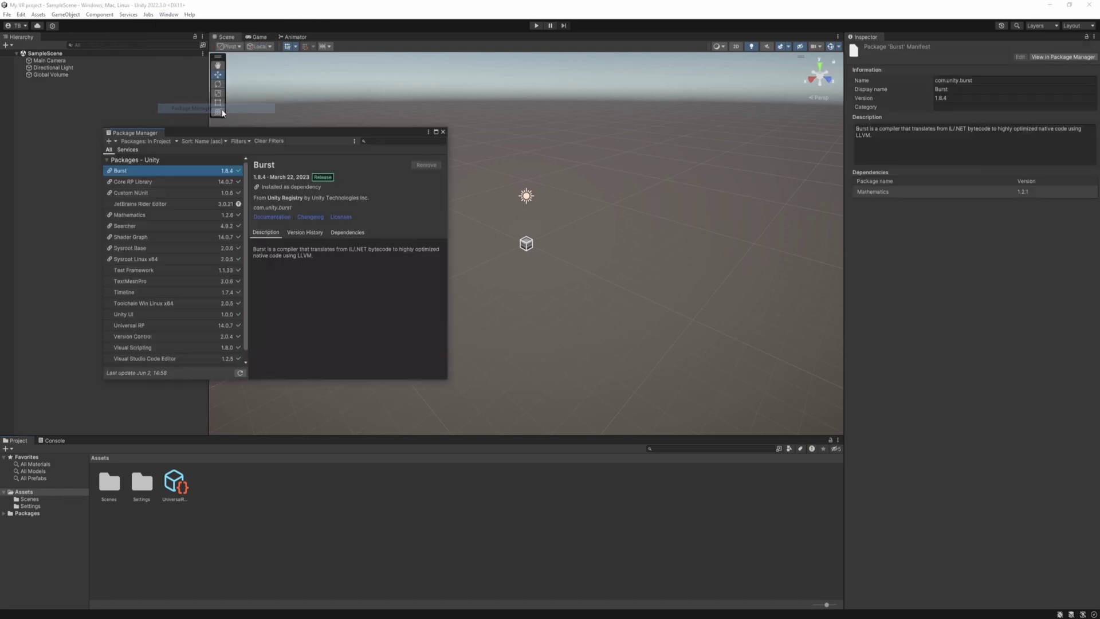
click(146, 141)
click(165, 152)
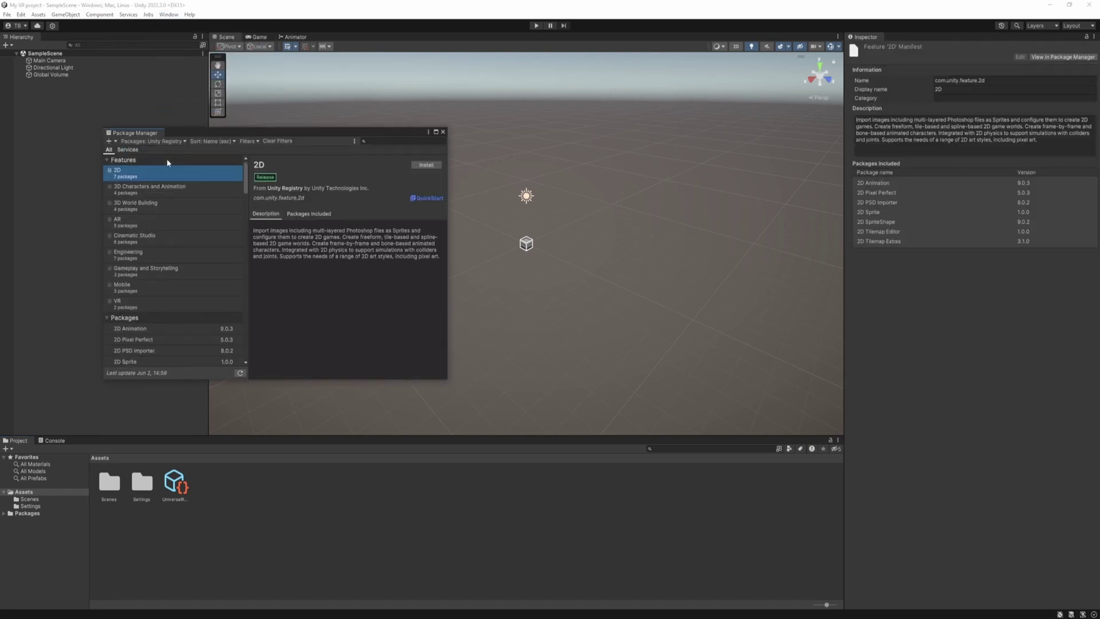
drag(244, 177, 244, 344)
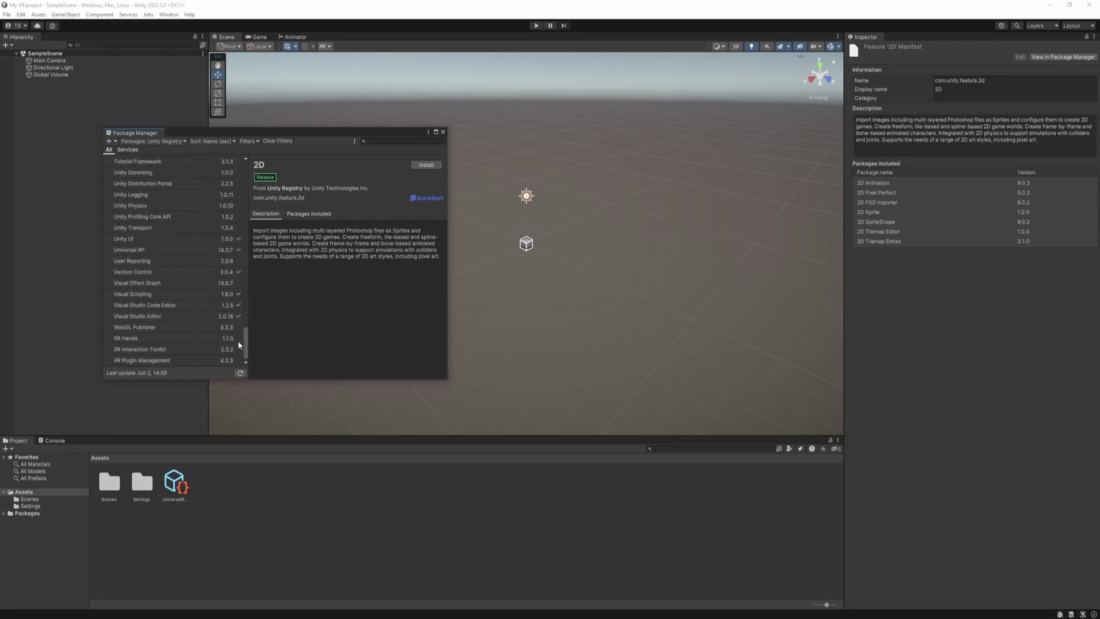
click(155, 361)
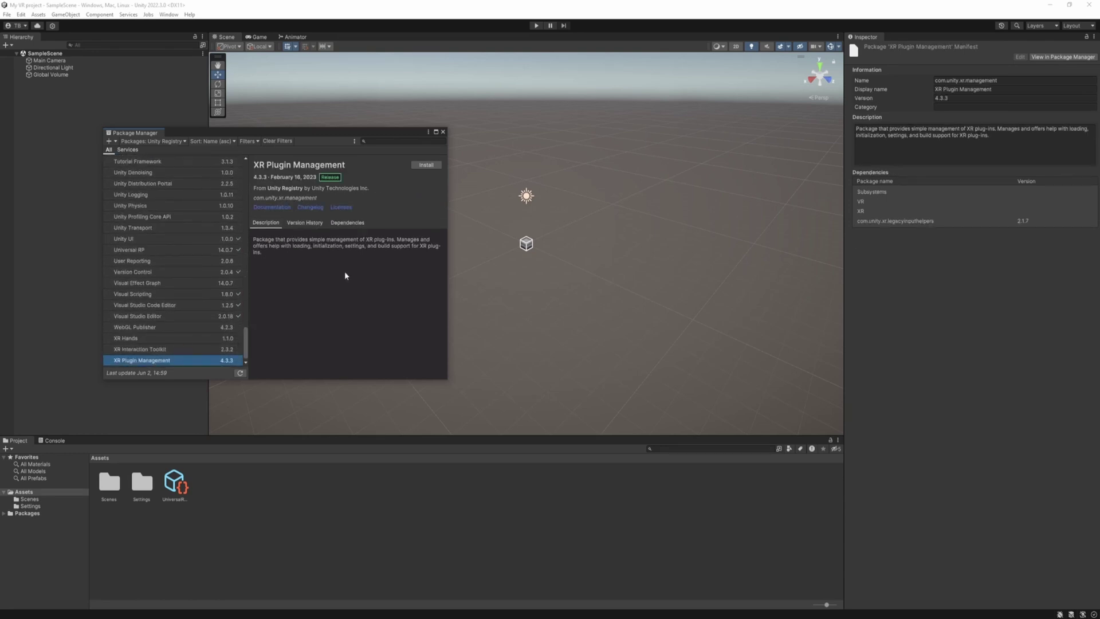
click(417, 167)
Install XR Interaction Toolkit and accept enabling the new input system backends.
click(143, 350)
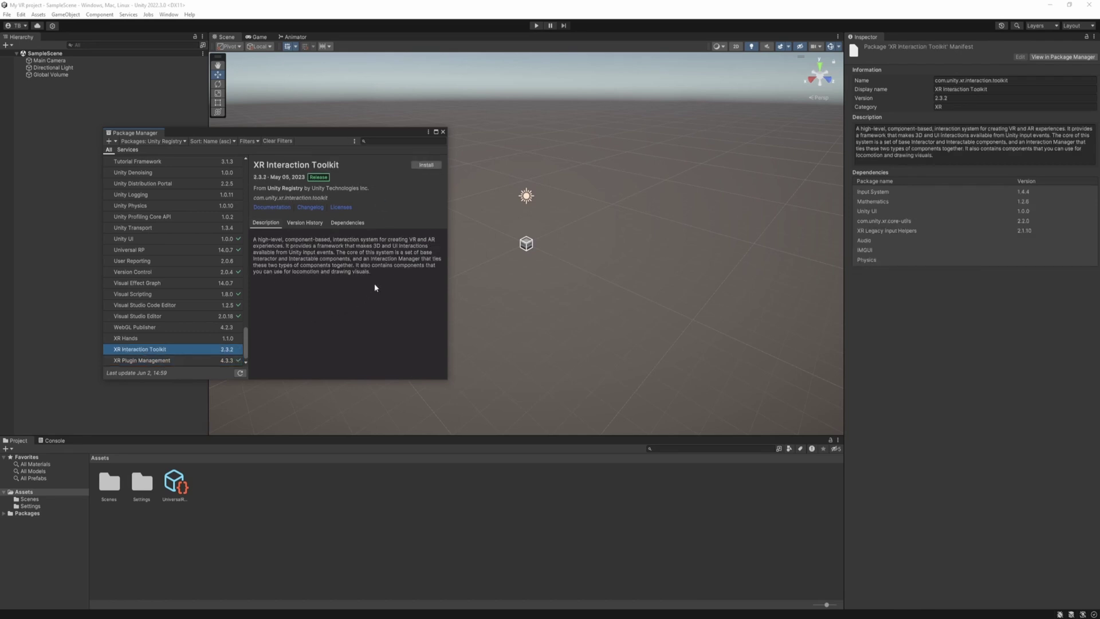
click(427, 166)
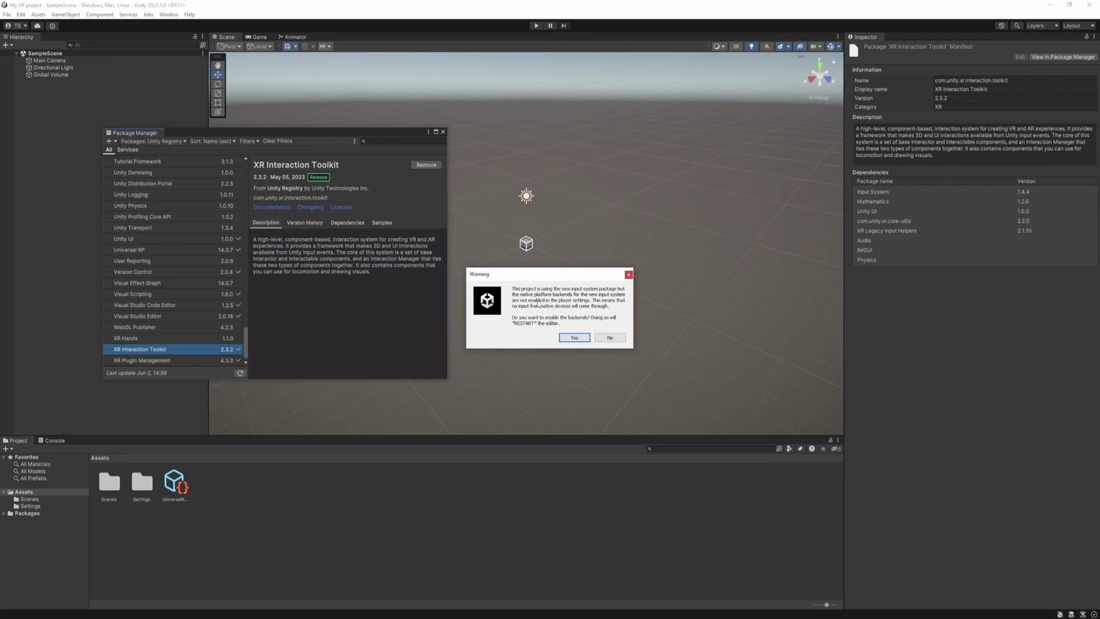
click(574, 338)
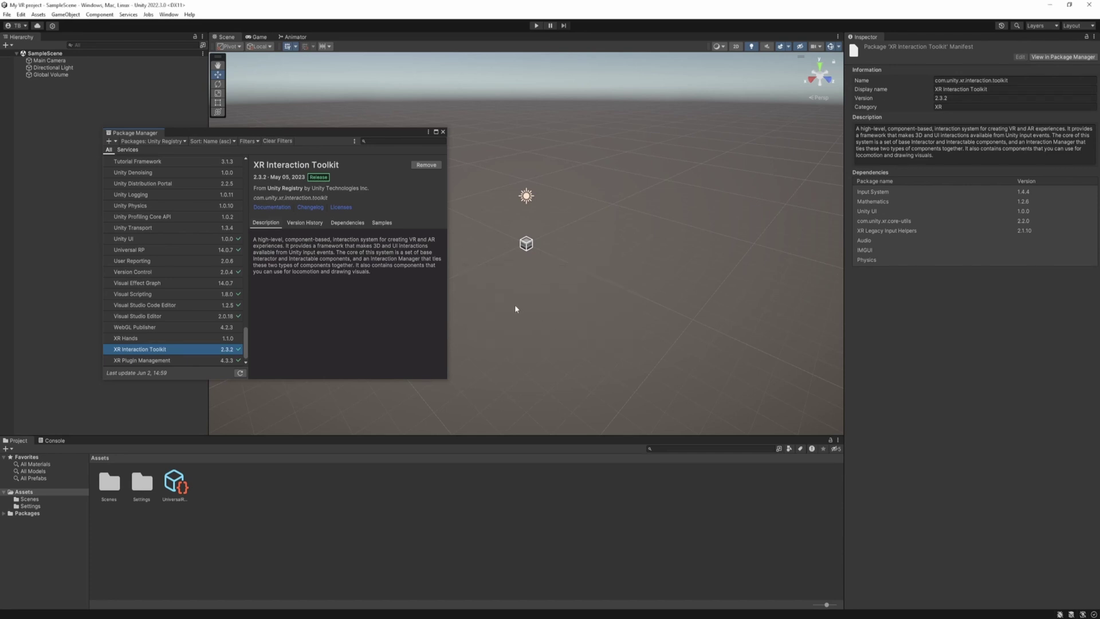
Enable OpenXR as the provider under Project Settings > XR Plug-in Management.
click(443, 132)
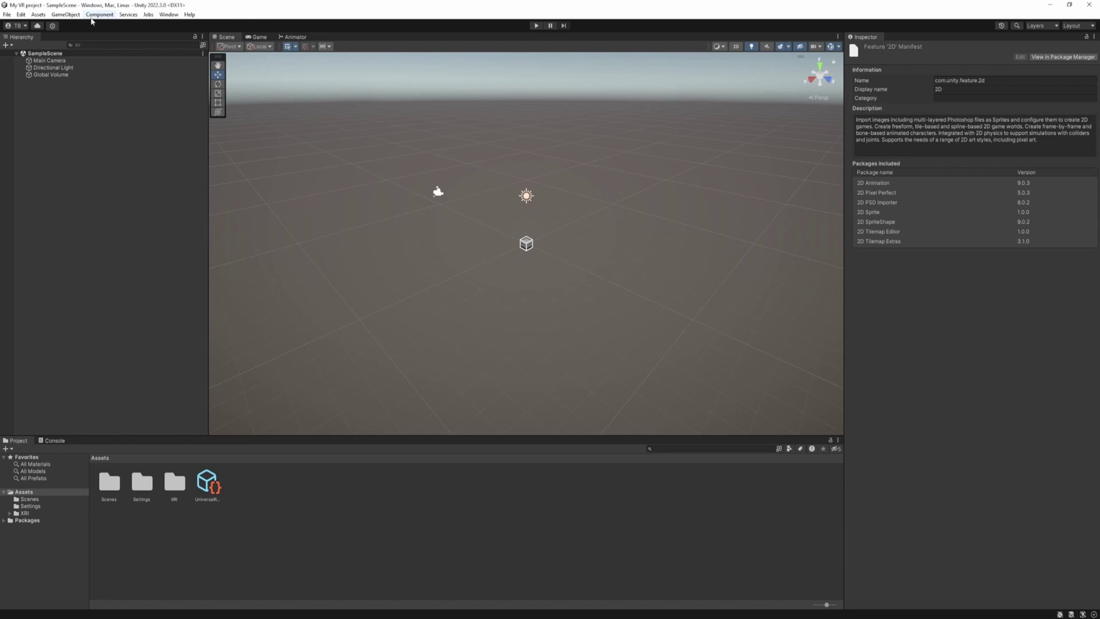
click(21, 15)
click(110, 295)
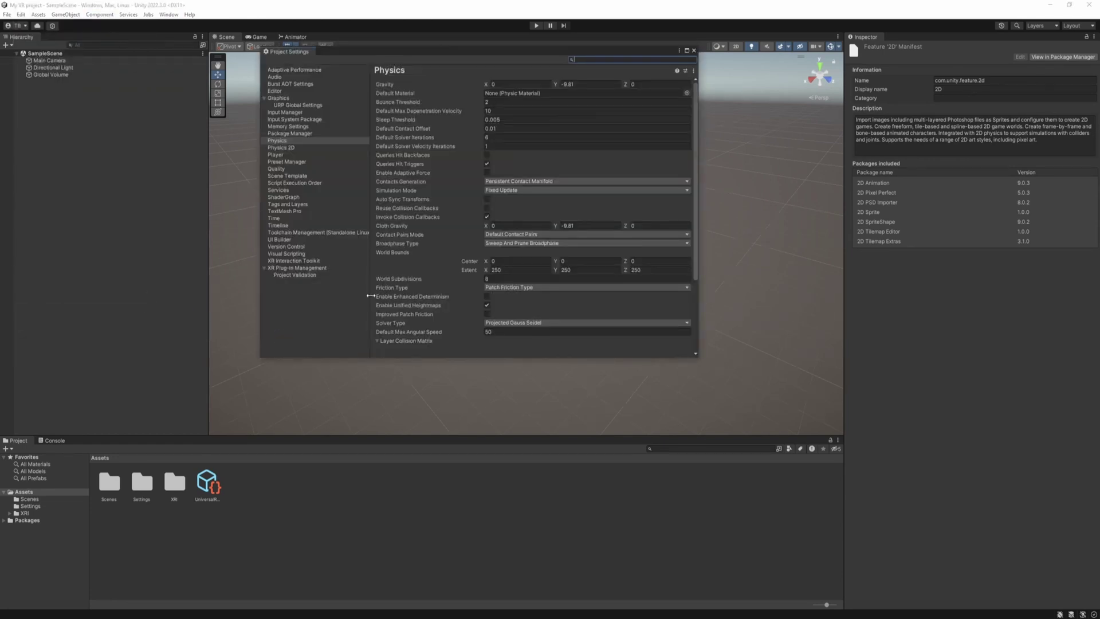
click(307, 269)
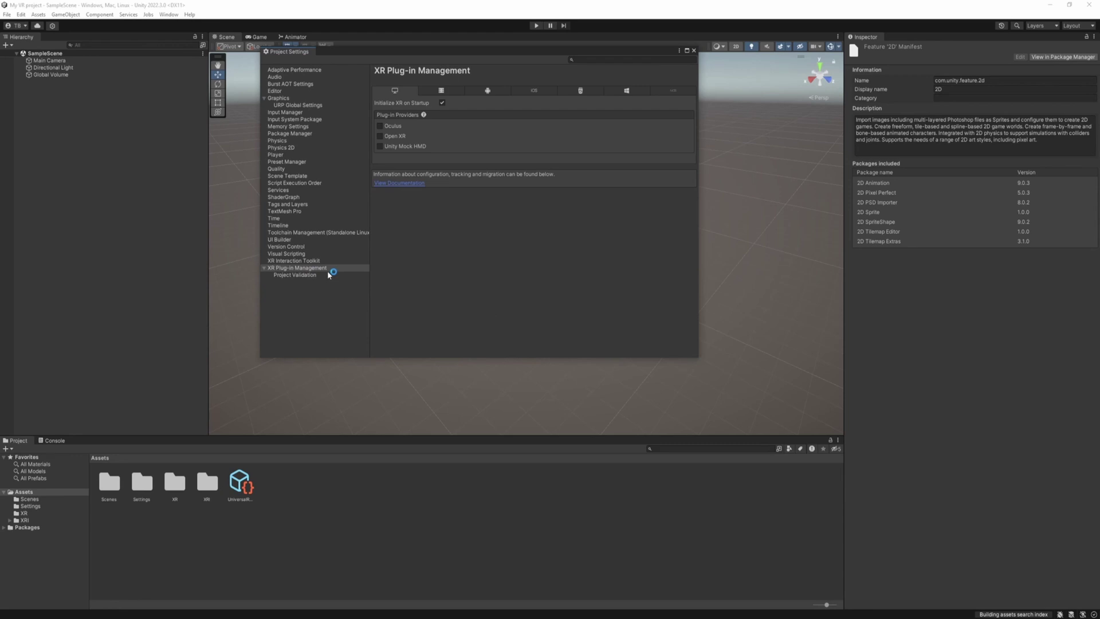
click(452, 142)
click(380, 135)
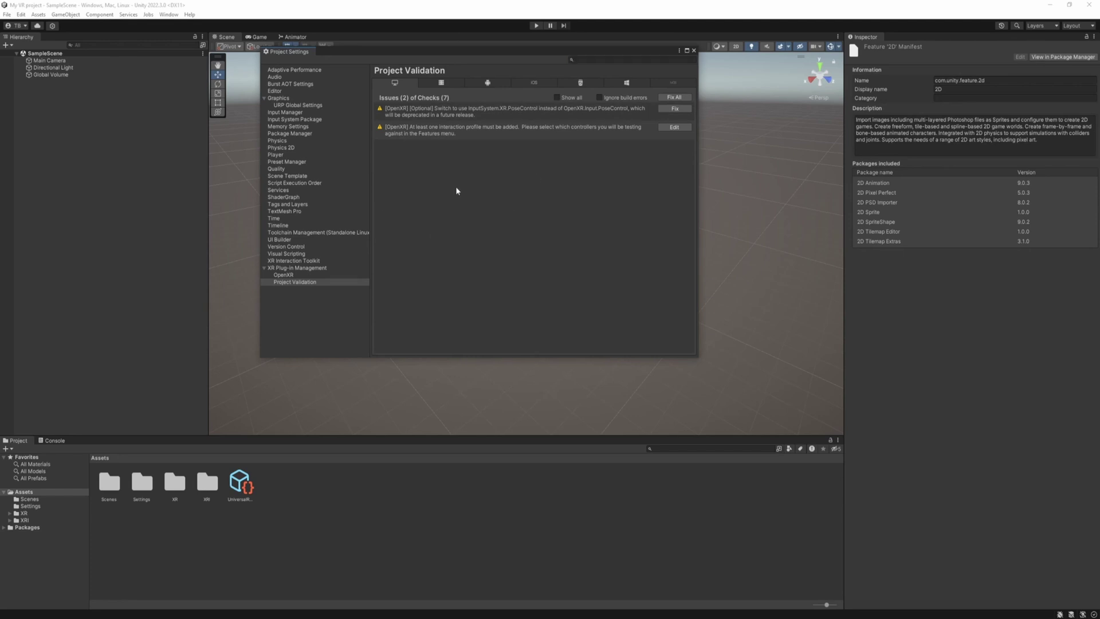
Add Oculus Touch, Meta Quest Touch Pro and Valve Index interaction profiles to OpenXR, then recheck validation.
click(291, 276)
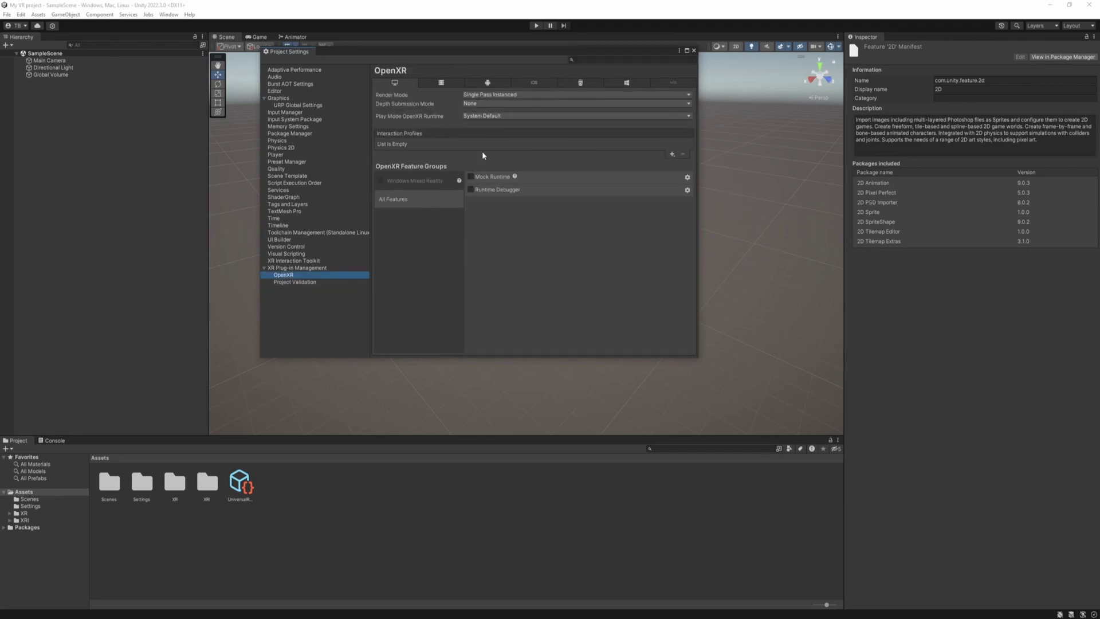
click(672, 154)
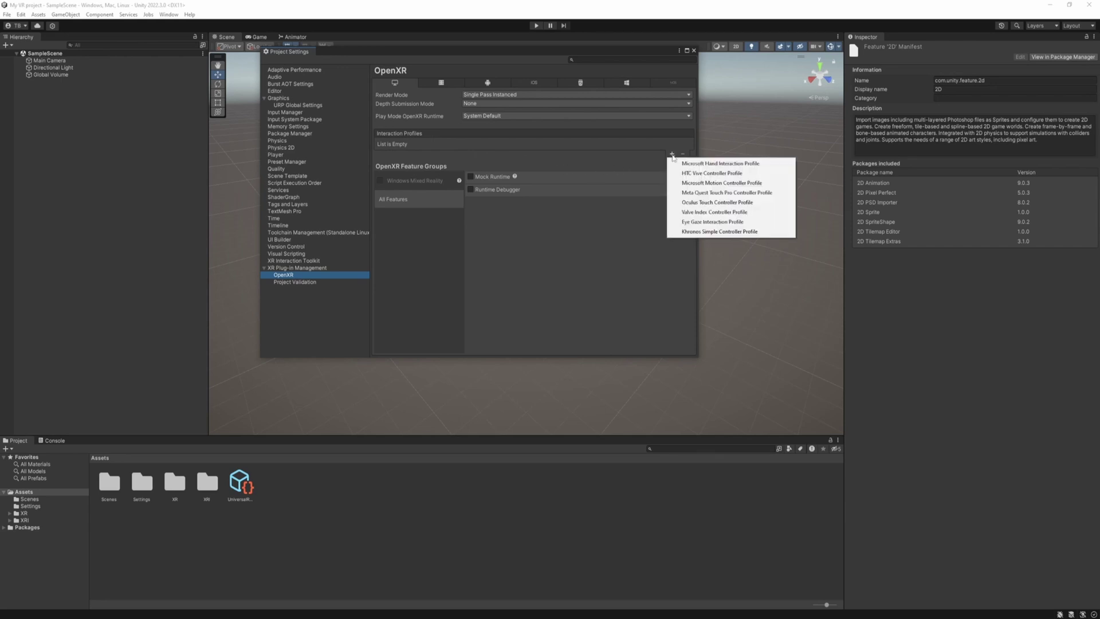
click(716, 203)
click(672, 155)
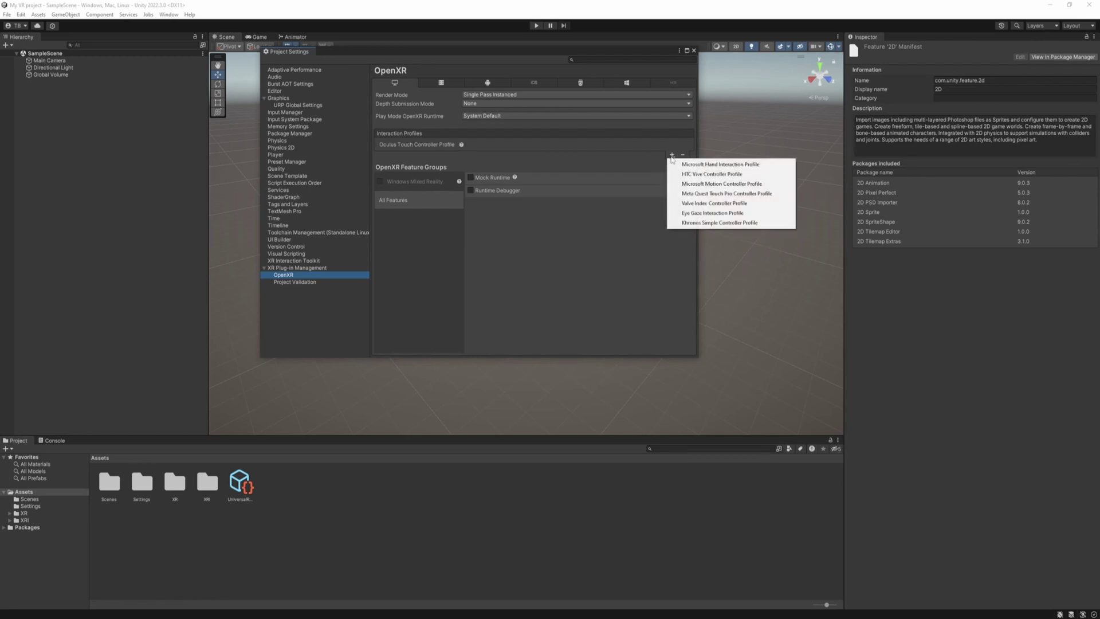
click(726, 193)
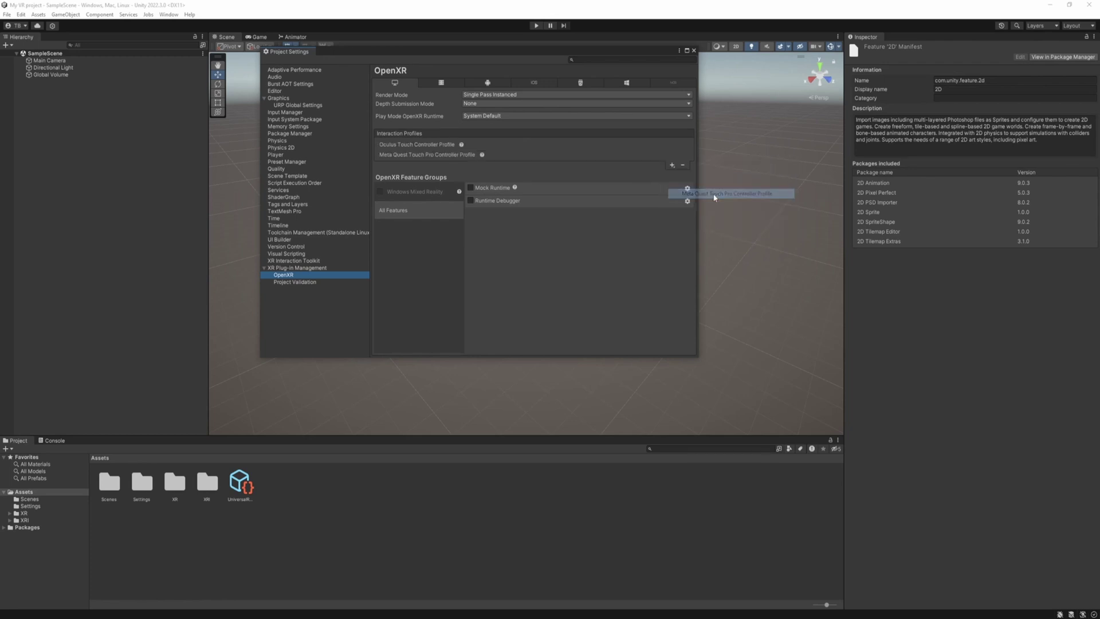
click(673, 166)
click(710, 205)
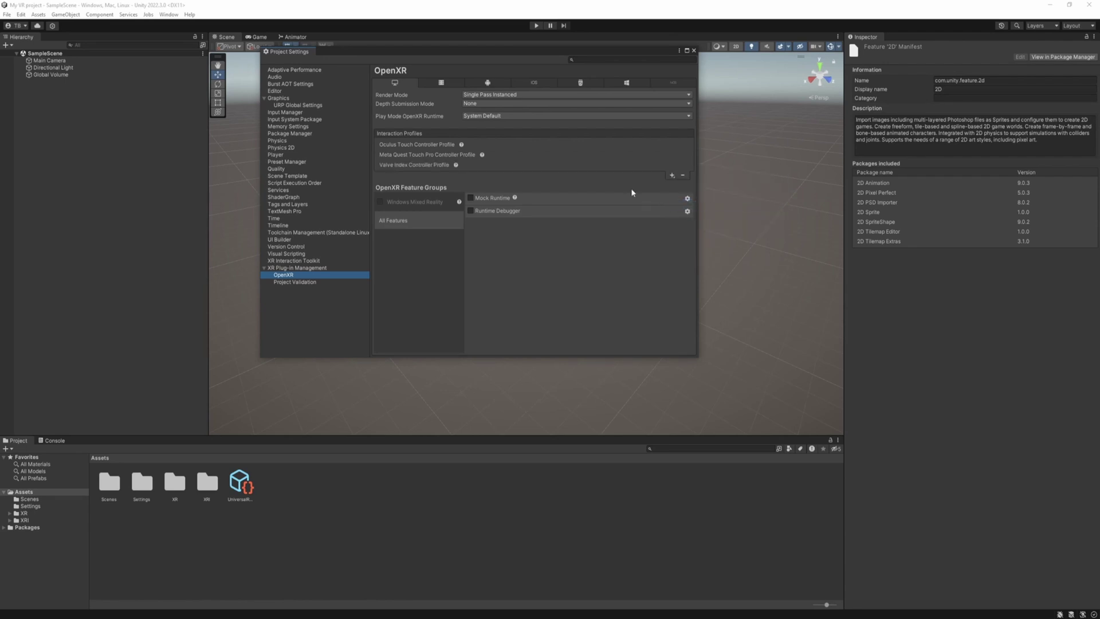
click(290, 283)
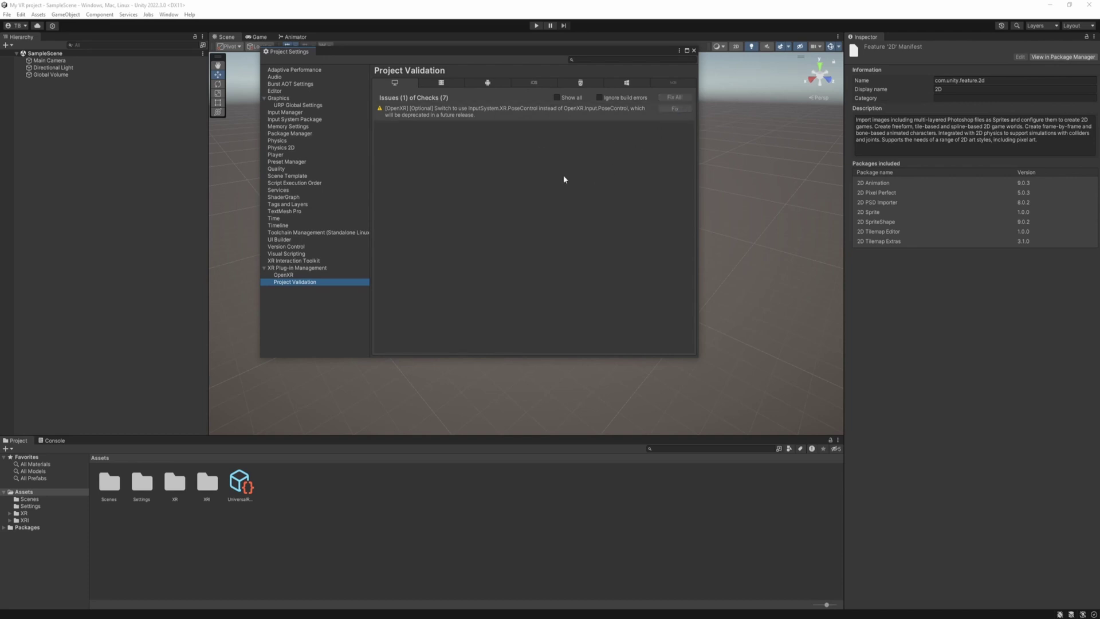
Close Project Settings and show My Assets in the Package Manager.
click(694, 51)
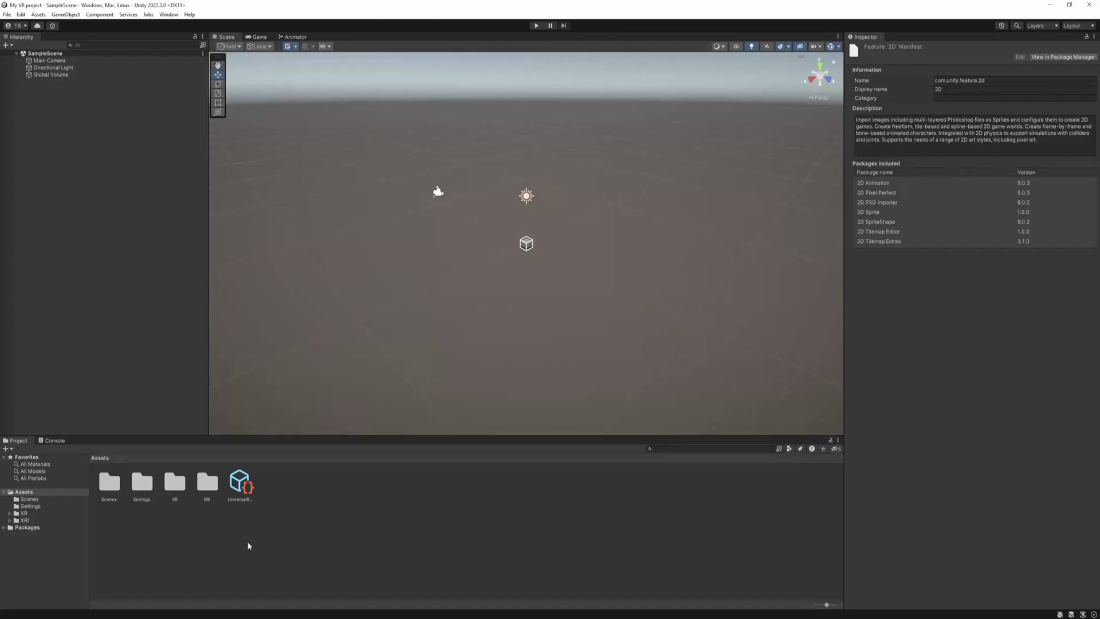
click(155, 321)
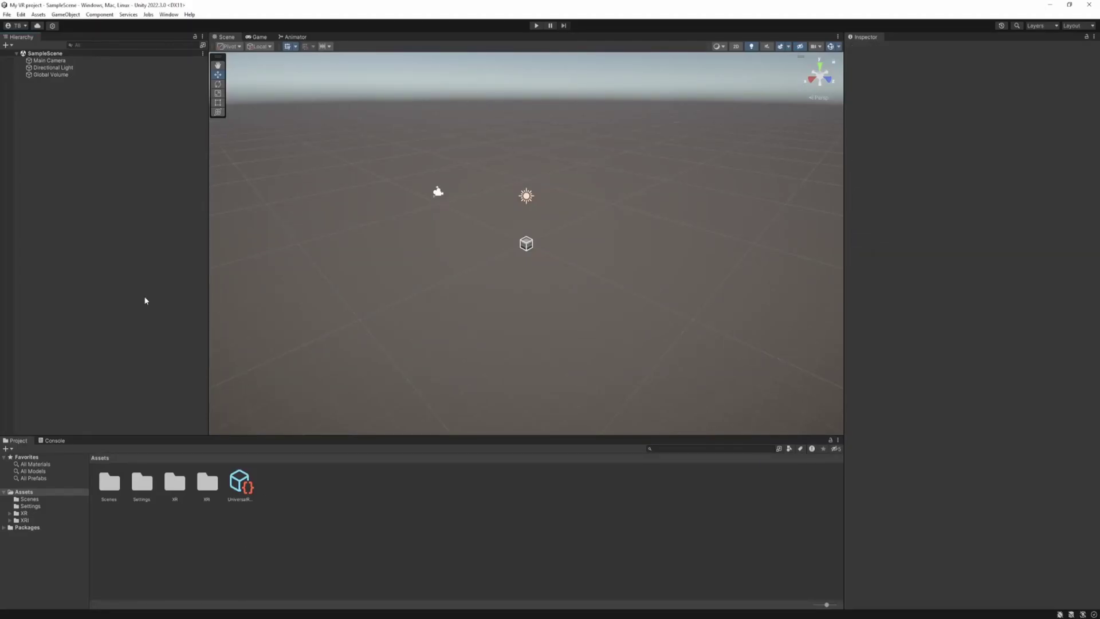
click(169, 15)
click(234, 110)
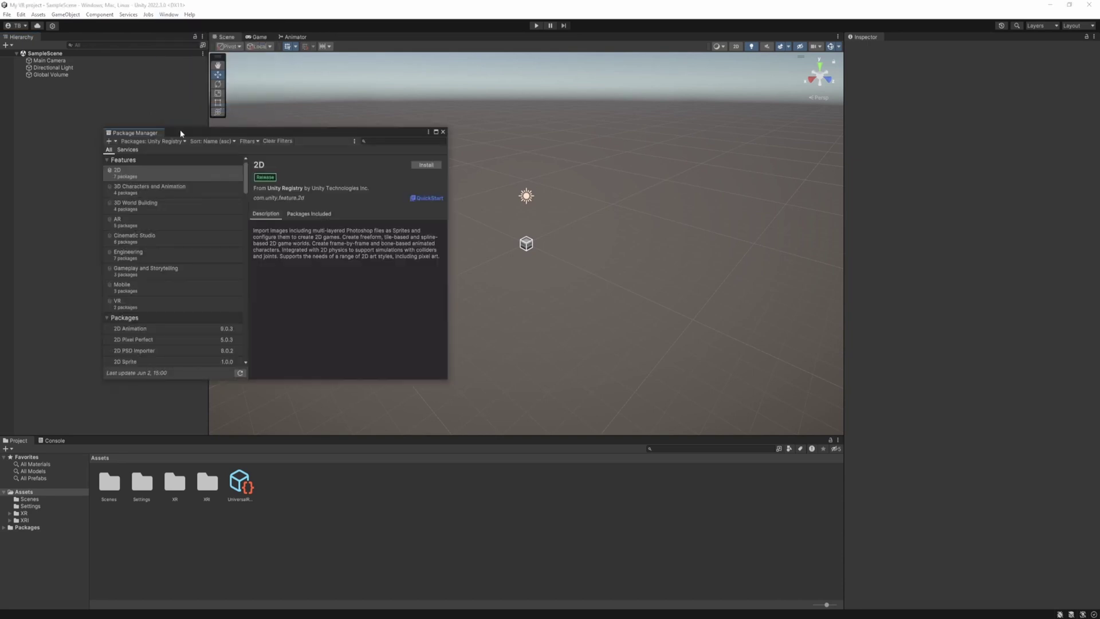
click(152, 141)
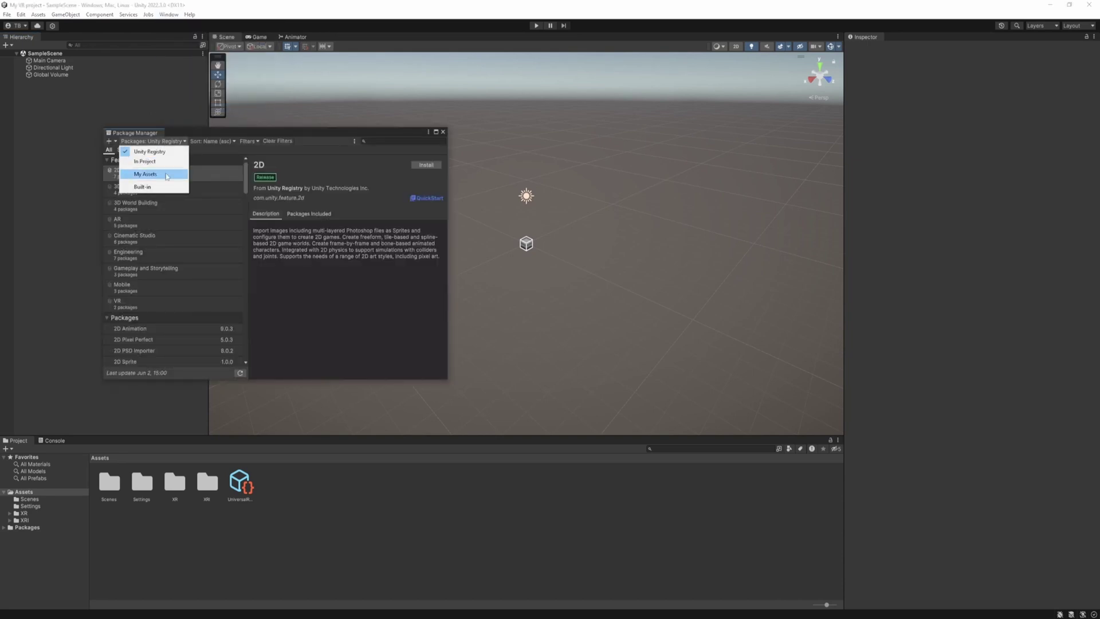
click(167, 175)
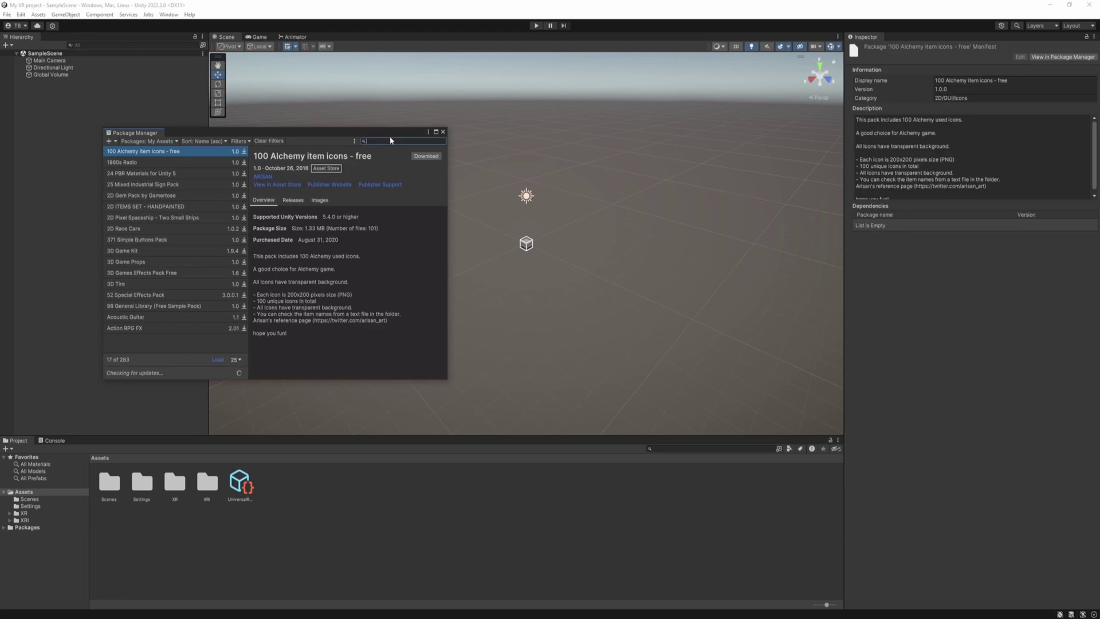
Search 'Polygon starter' and import all assets of the POLYGON Starter Pack.
text(Po)
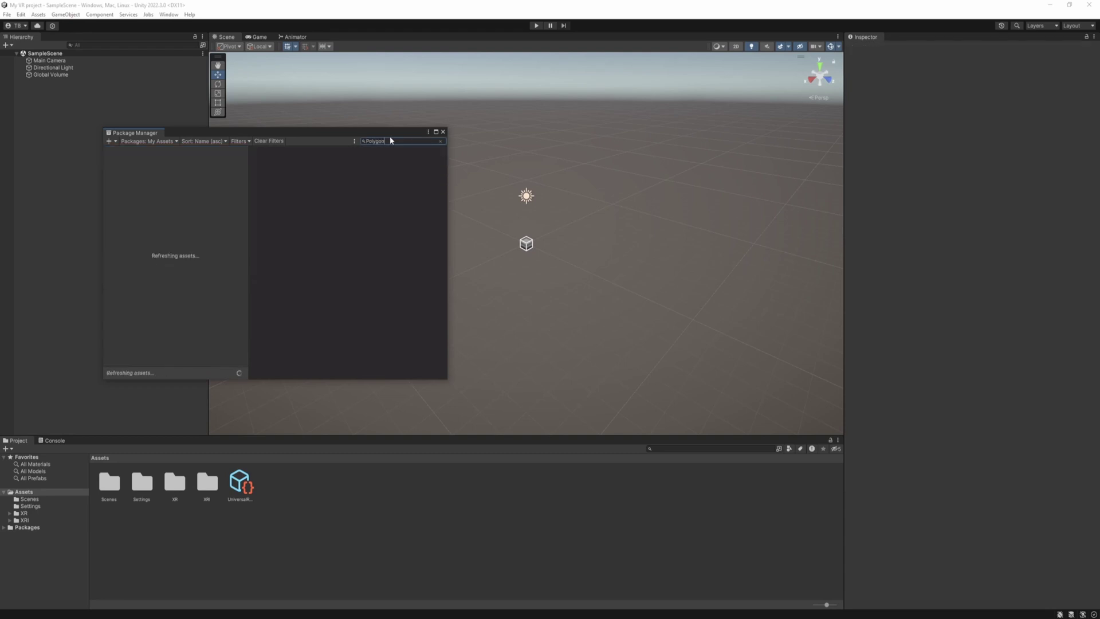
text(lygon st)
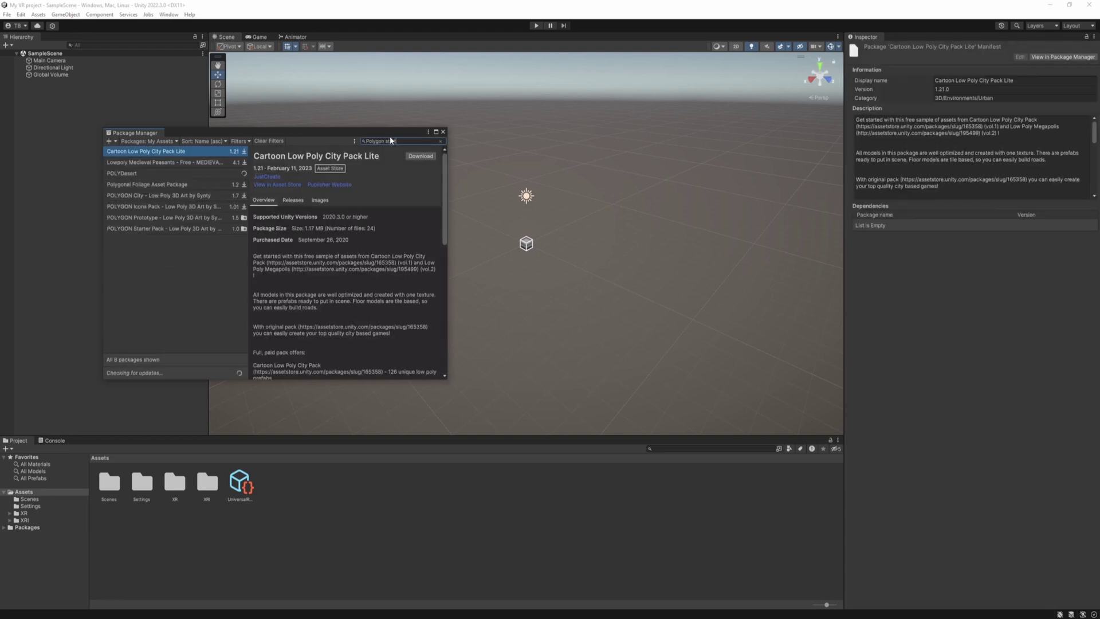
text(arter)
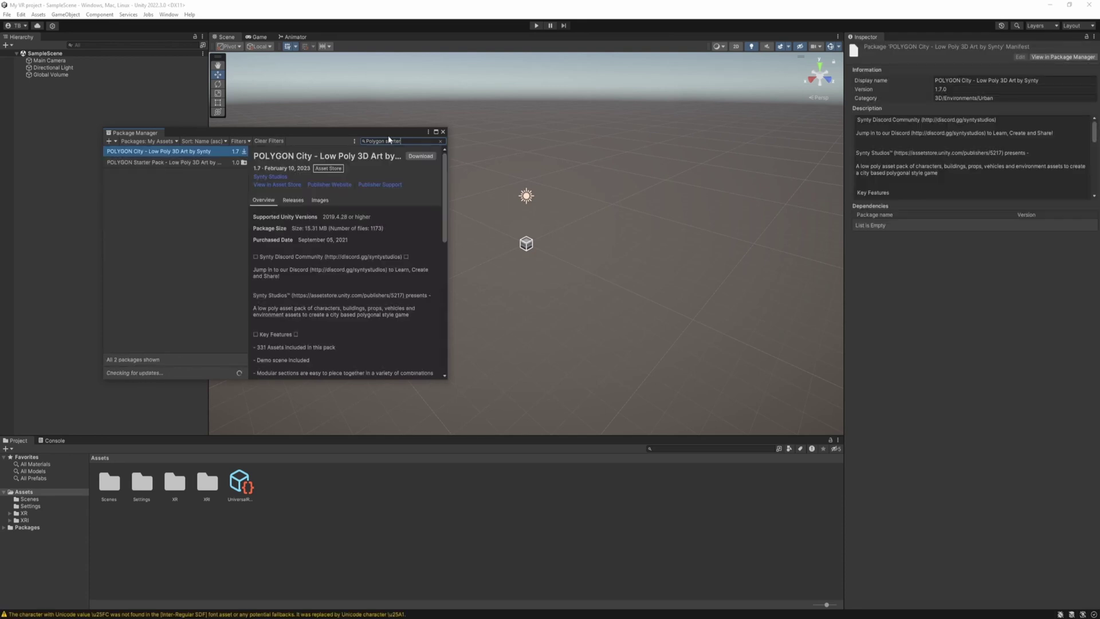
click(160, 163)
scroll(371, 272, down, 5)
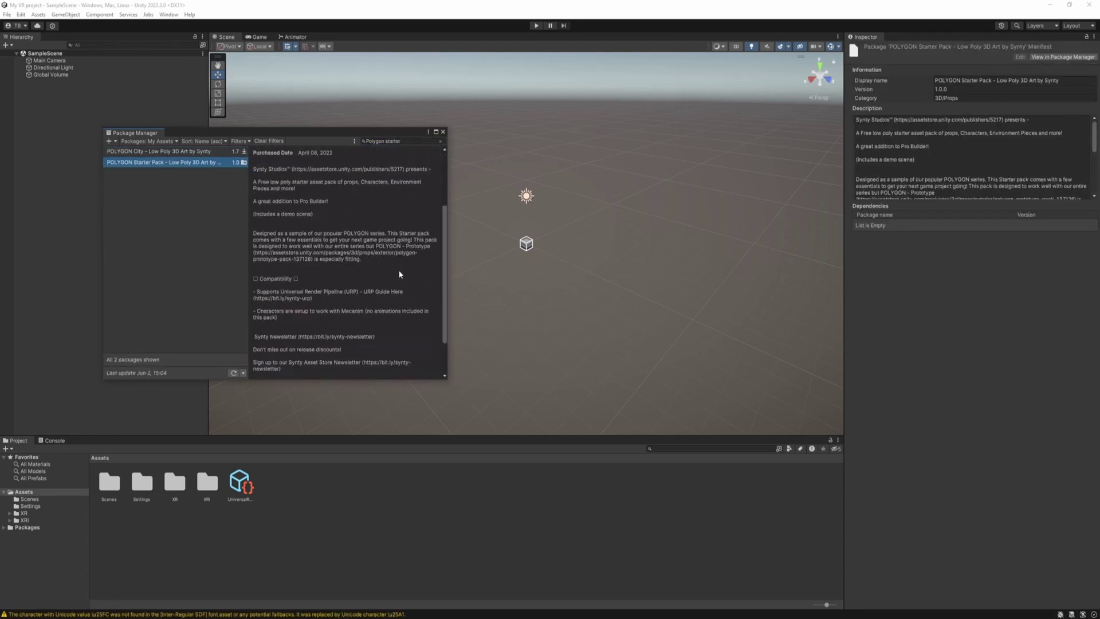
scroll(401, 241, up, 5)
click(384, 161)
click(305, 449)
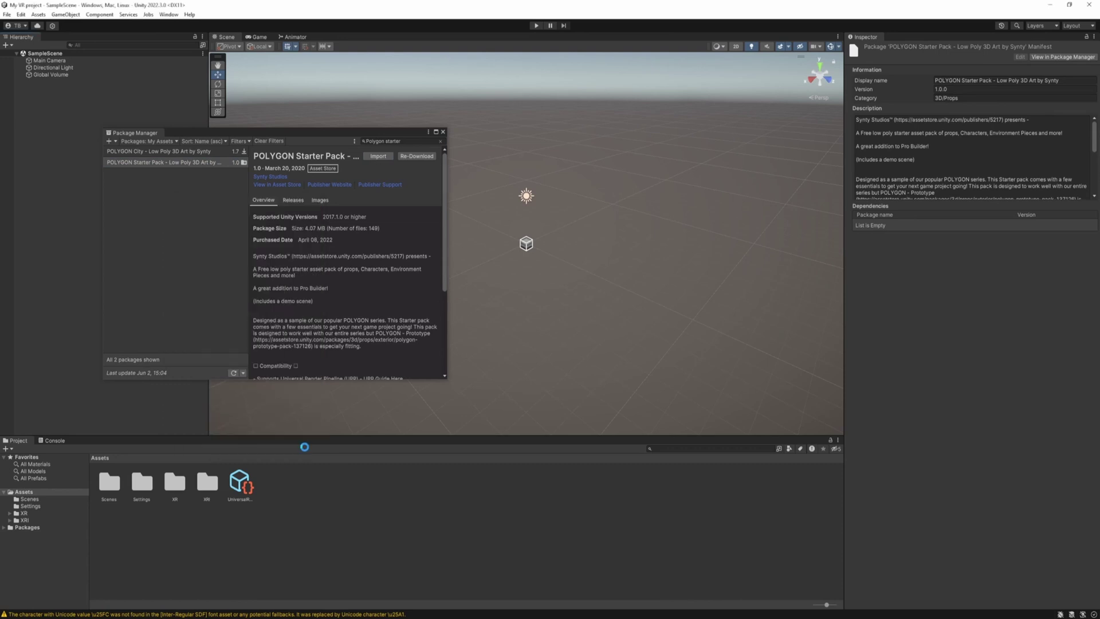
click(443, 132)
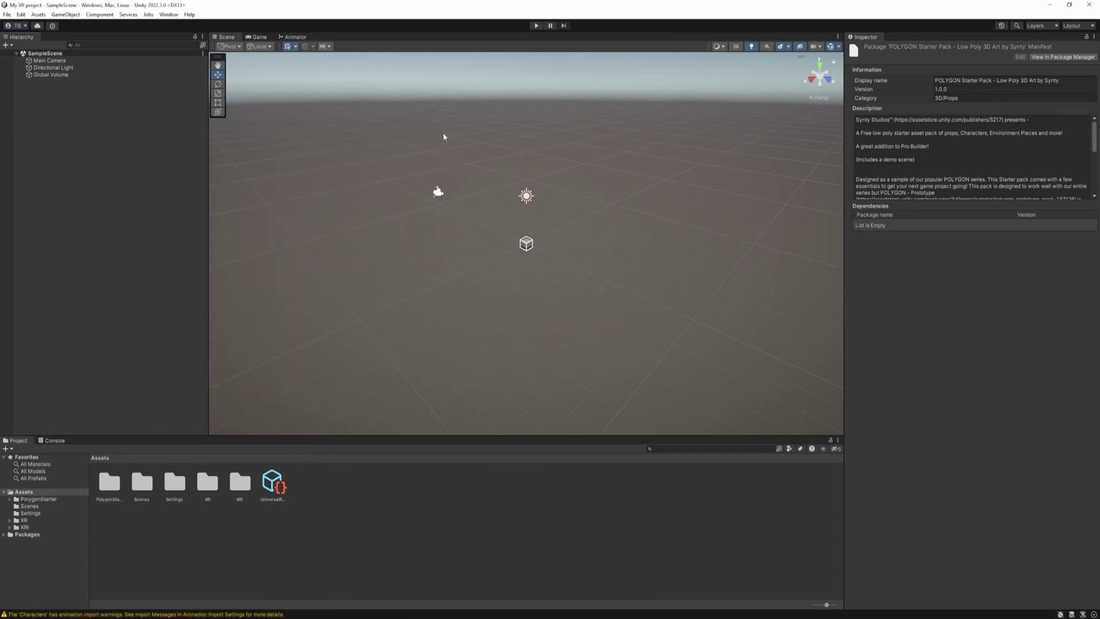
Place the SM_Generic_Ground_Flat_01 prefab from PolygonStarter/Prefabs into the scene.
double_click(114, 489)
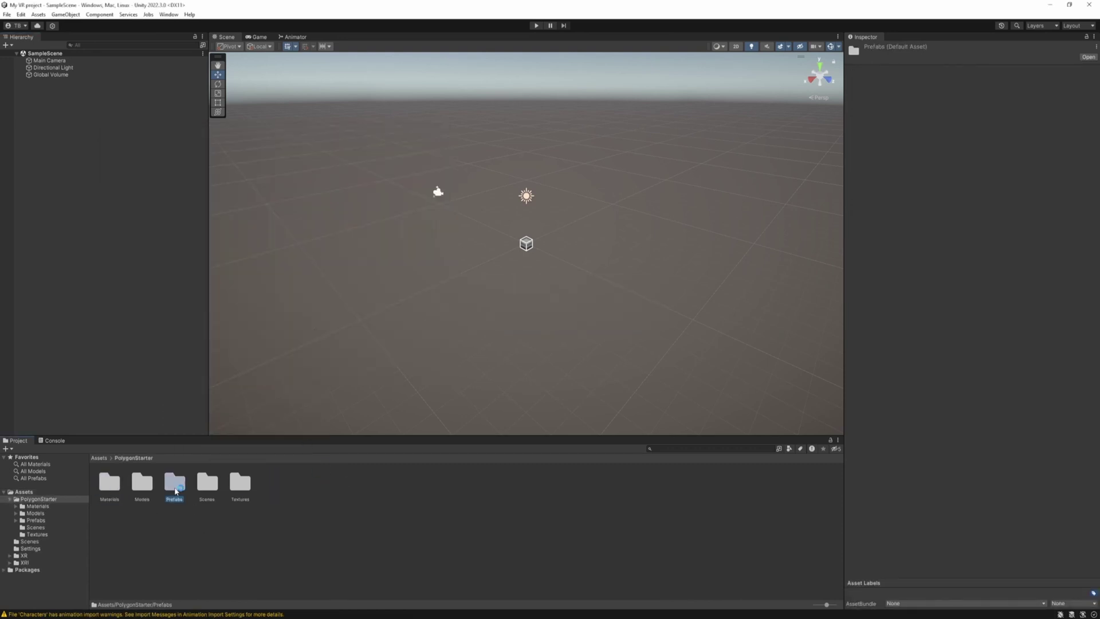
double_click(174, 483)
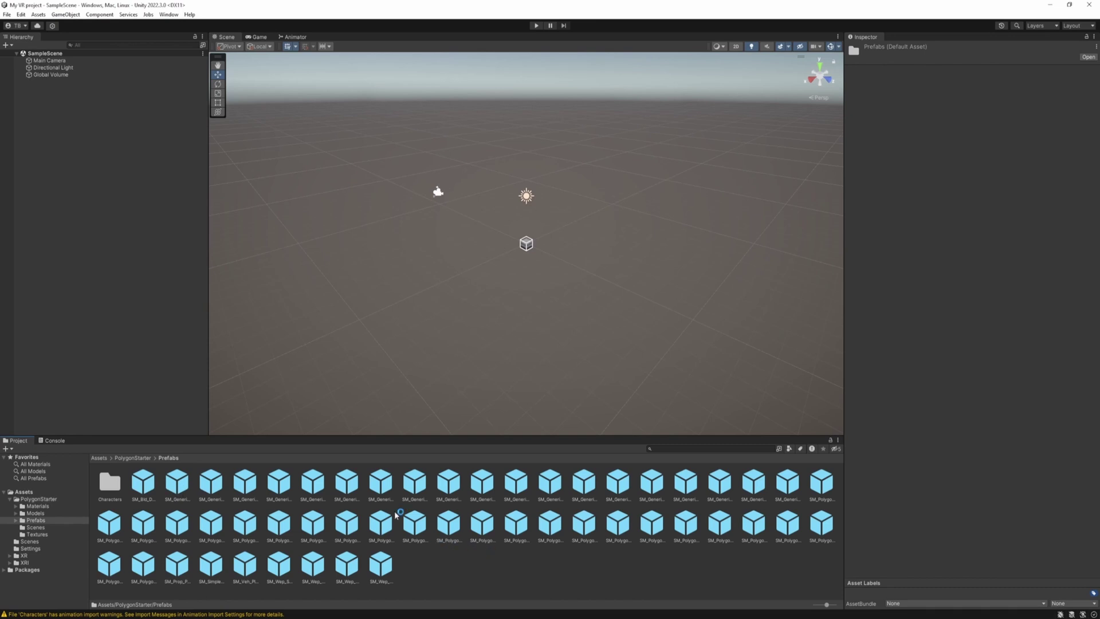
drag(347, 483, 502, 243)
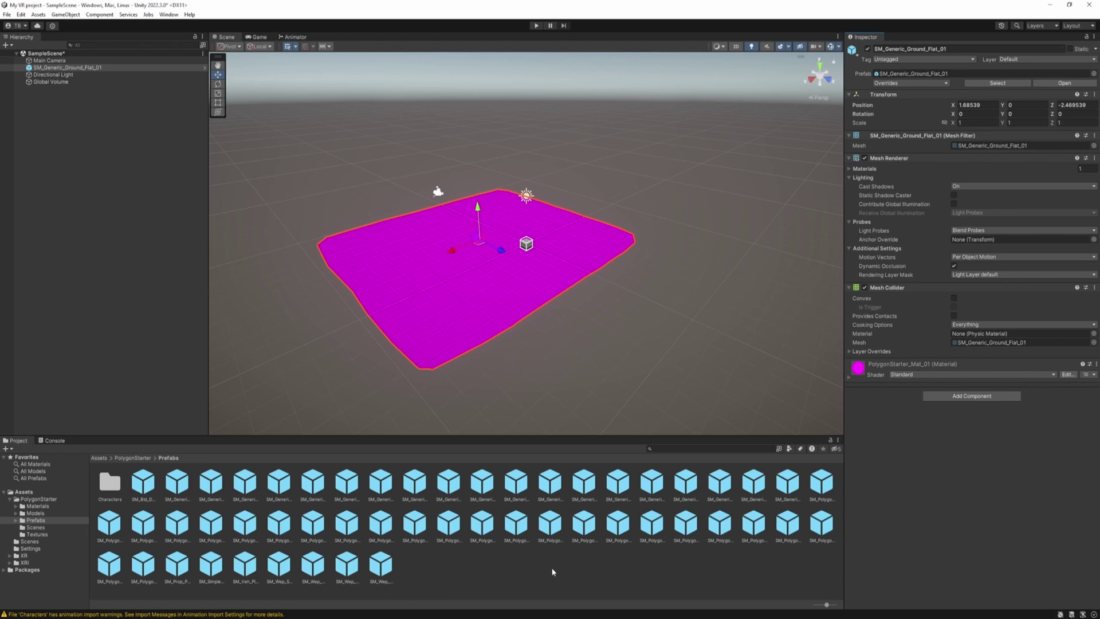
click(169, 15)
mouse_move(238, 156)
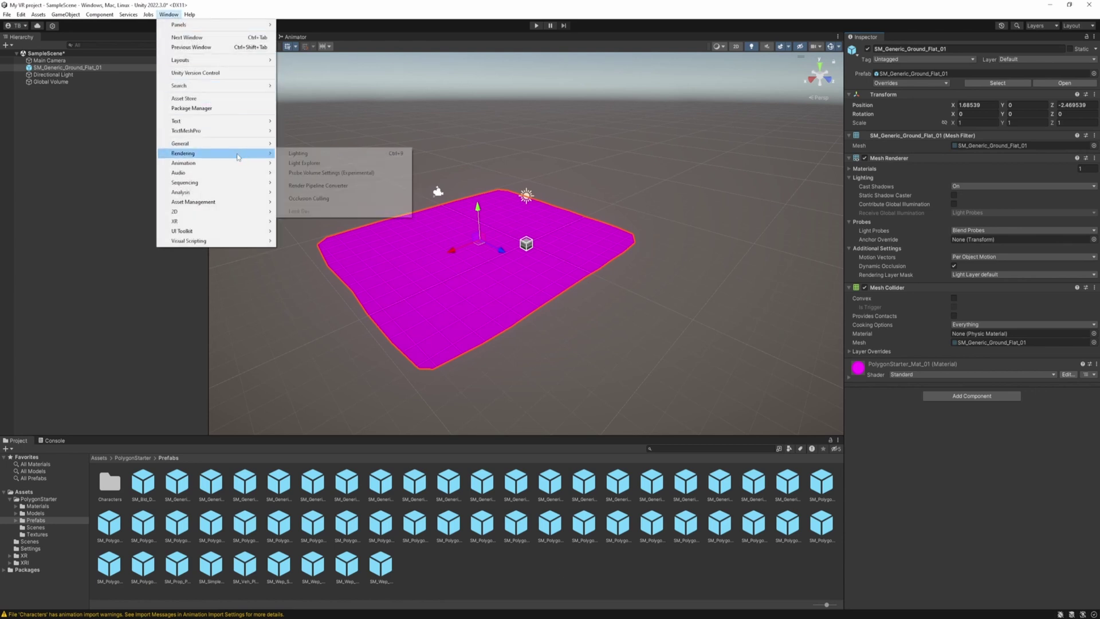
In the Render Pipeline Converter, tick all four converters and initialize them, saving the scene.
click(378, 191)
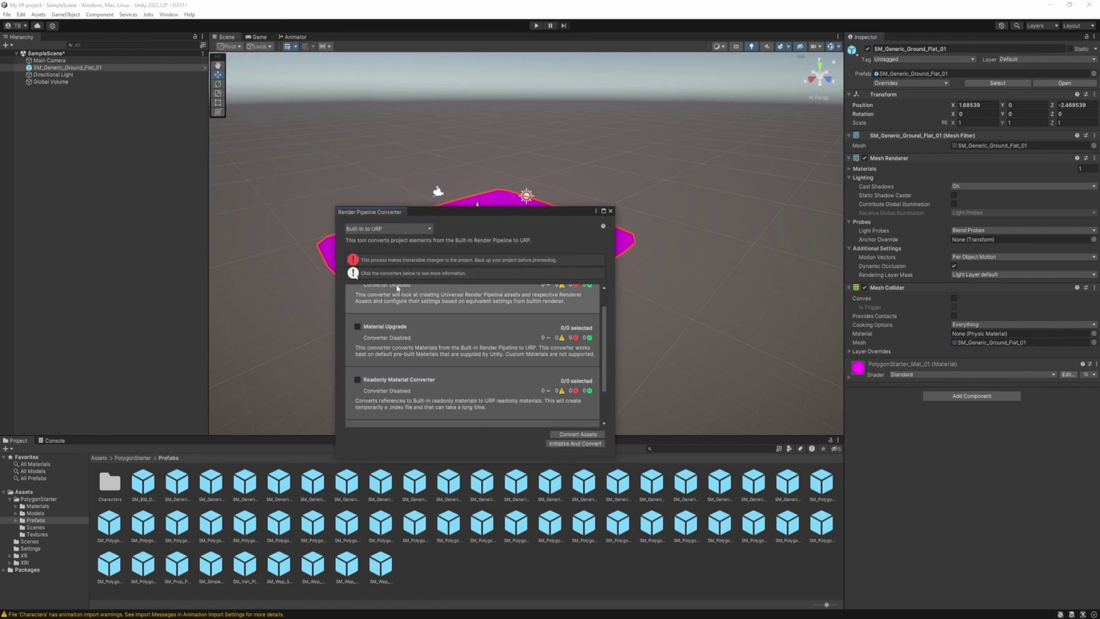
click(358, 297)
click(357, 350)
scroll(357, 354, down, 2)
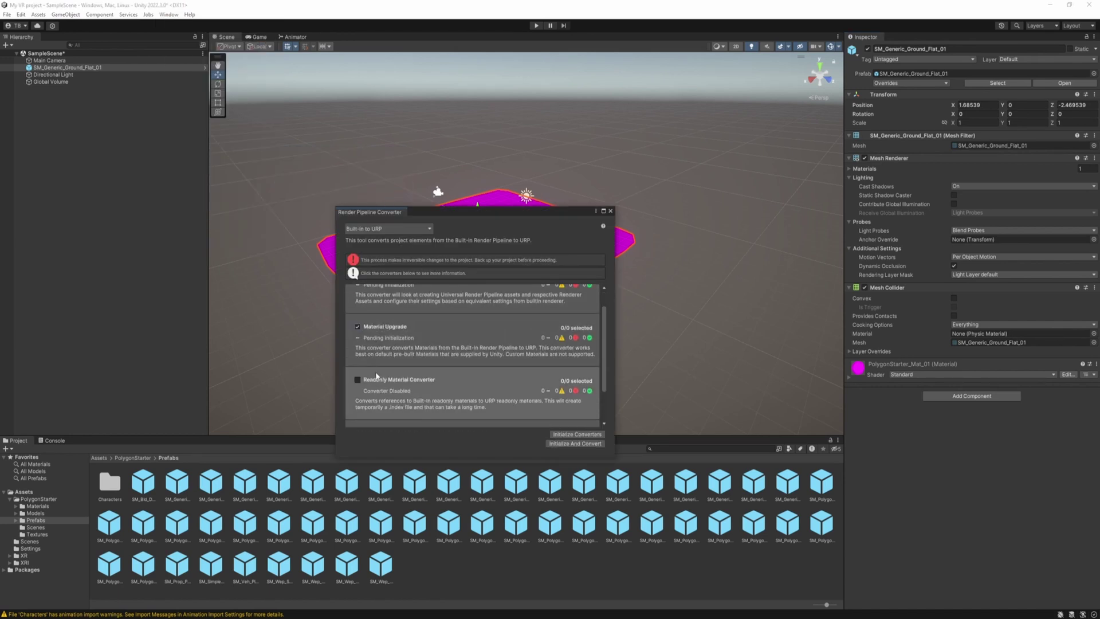
click(358, 356)
click(359, 409)
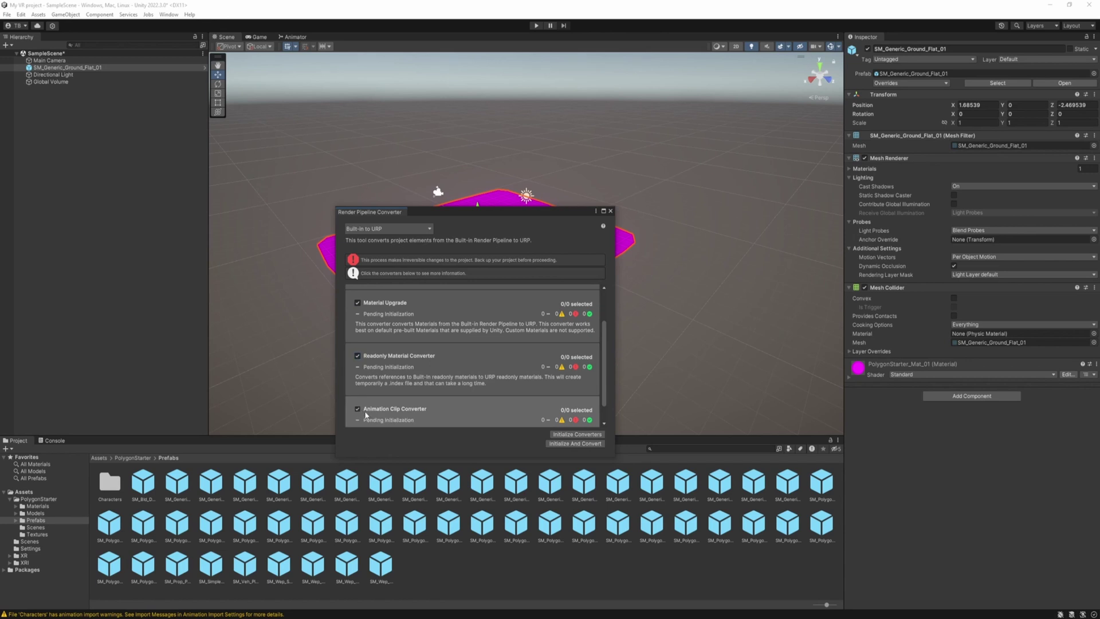
click(576, 436)
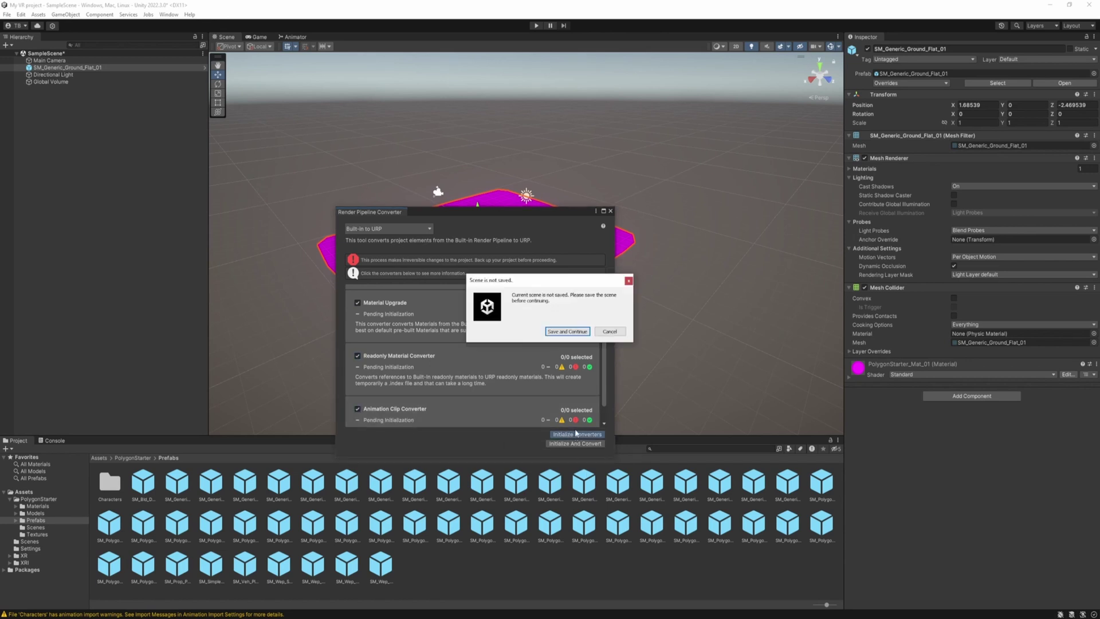
click(568, 332)
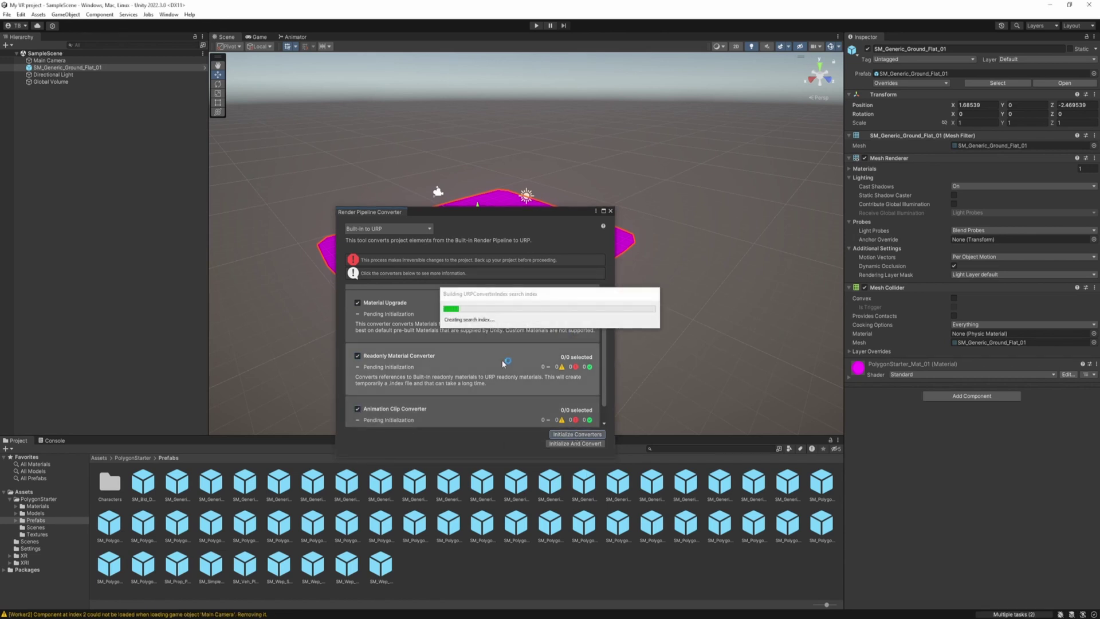
Review the pending materials and convert the project's assets to URP.
click(459, 364)
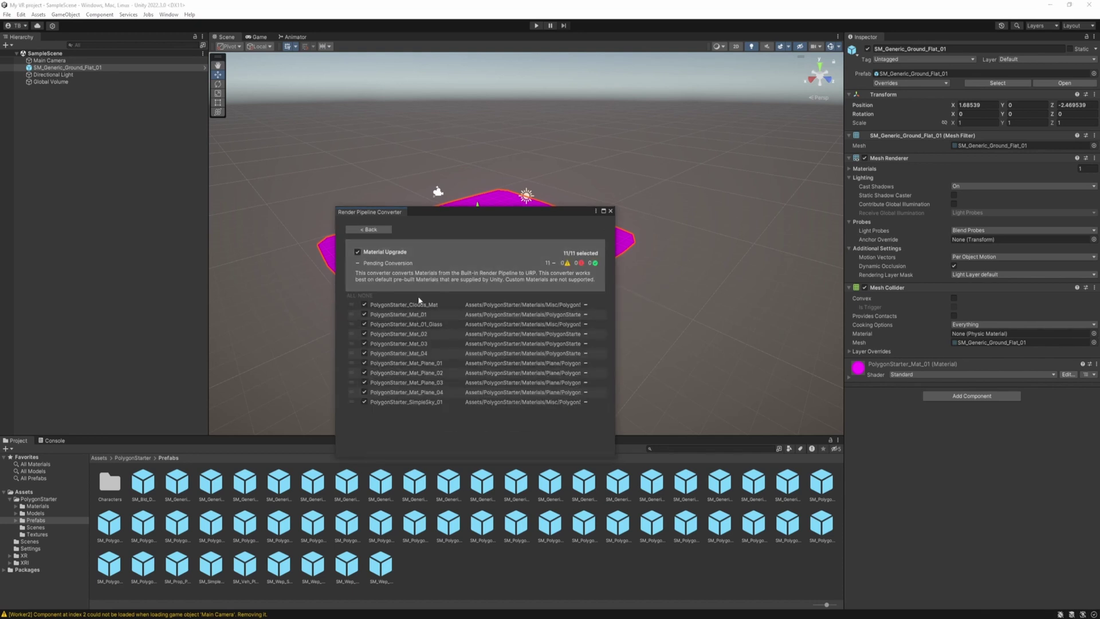
click(368, 230)
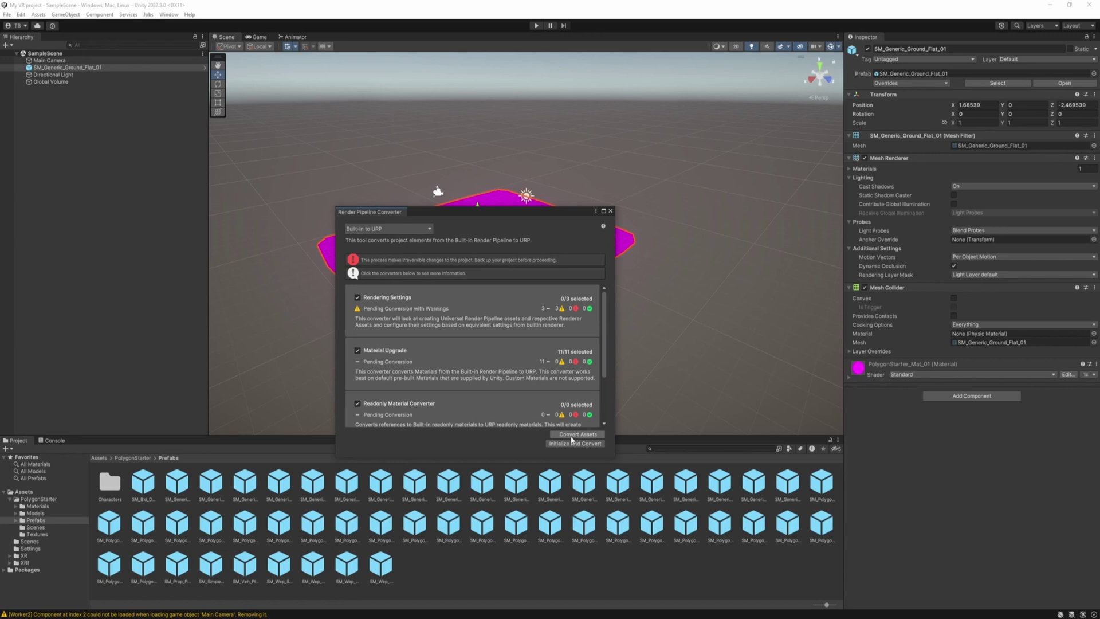
click(572, 437)
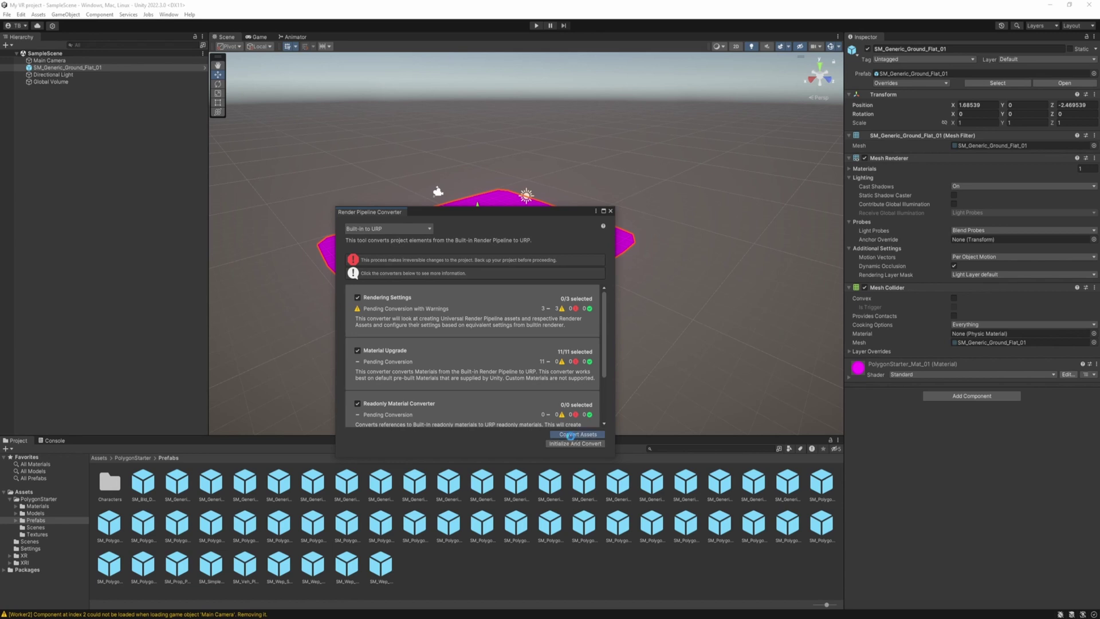
click(611, 212)
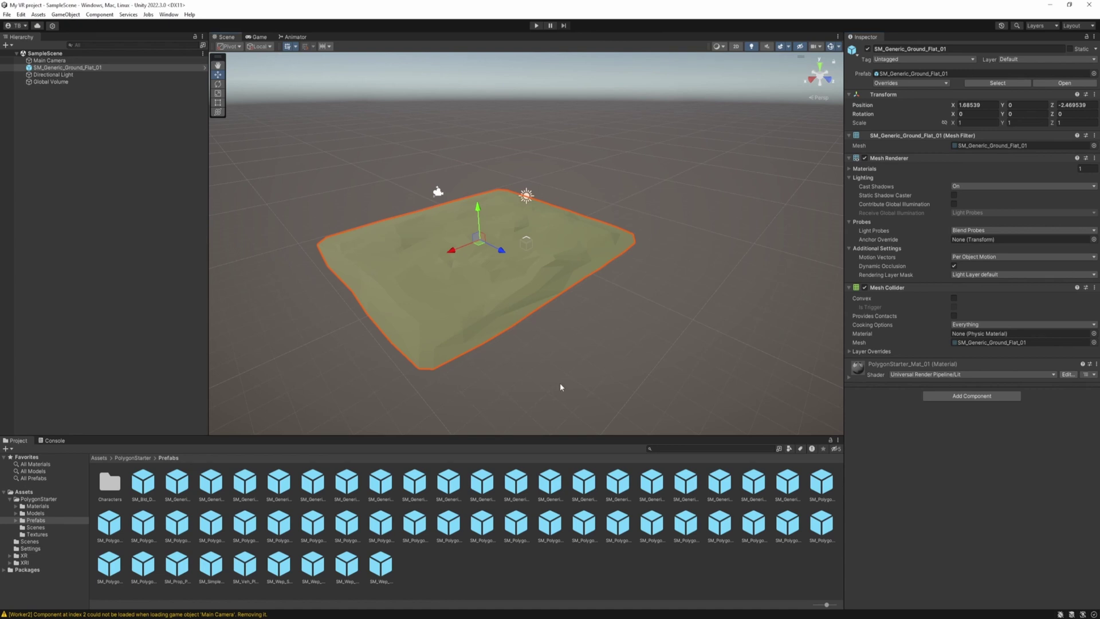
Delete the green ground and place the Floor_5x5 prototype prefab in the scene.
key(Delete)
drag(826, 605, 813, 604)
scroll(236, 500, down, 15)
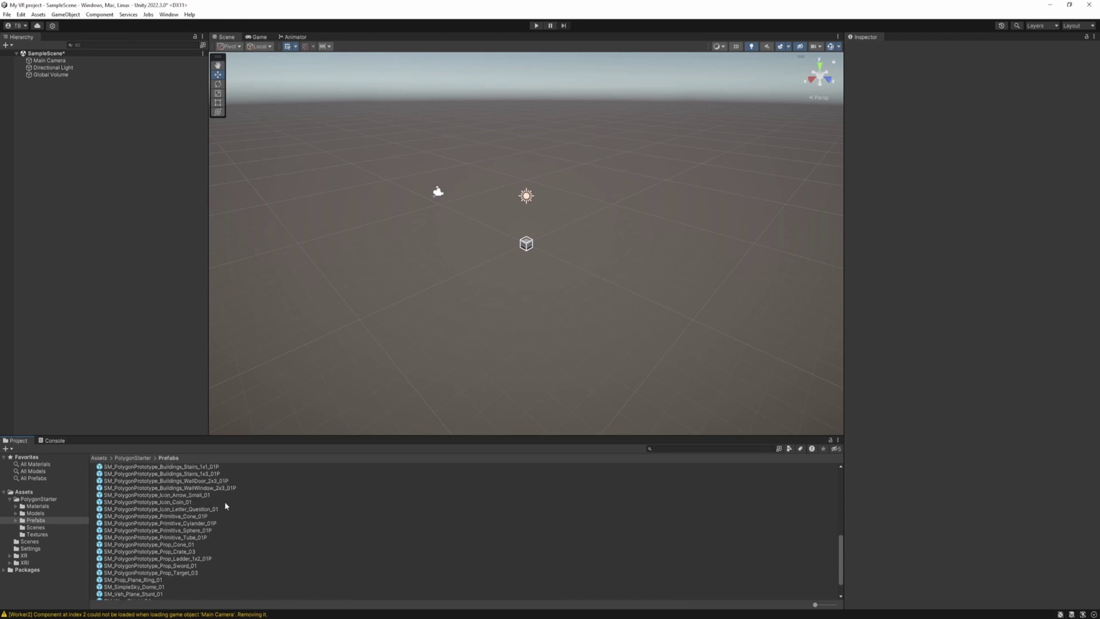
scroll(223, 519, up, 6)
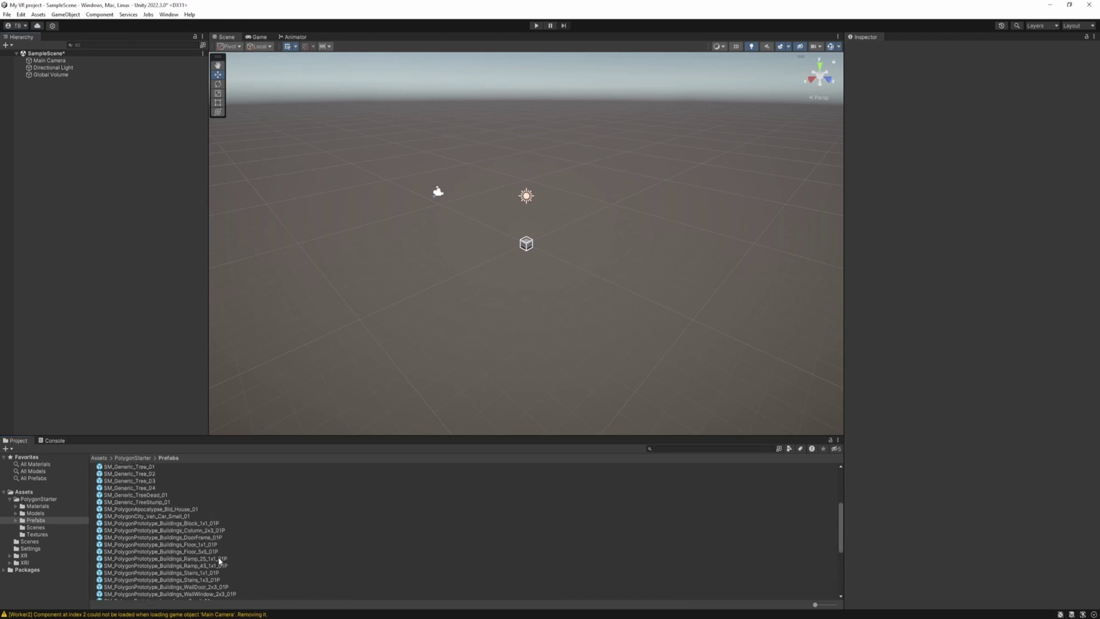
click(155, 552)
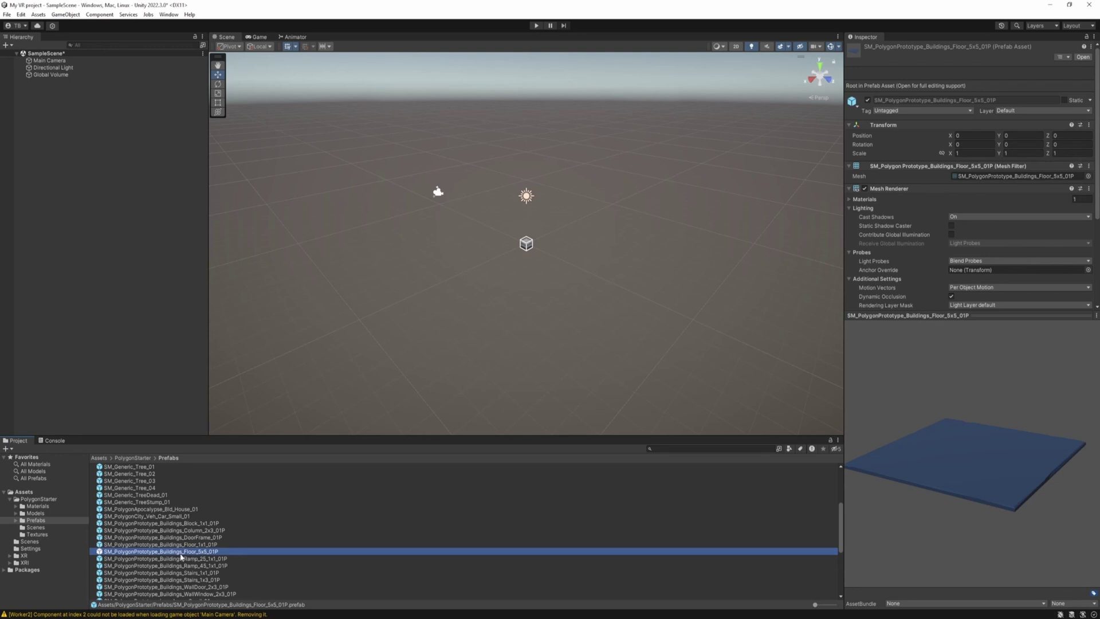
drag(181, 556, 506, 230)
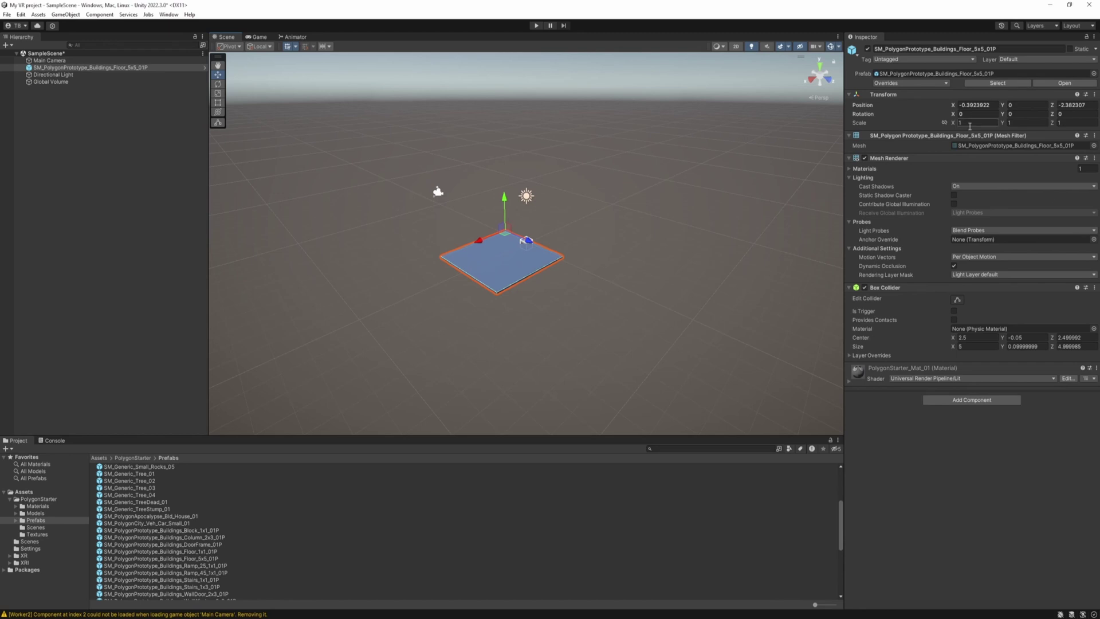
Reset the floor's Transform, scale it to about 3.1 × 2.83 and reposition it.
right_click(892, 96)
click(909, 102)
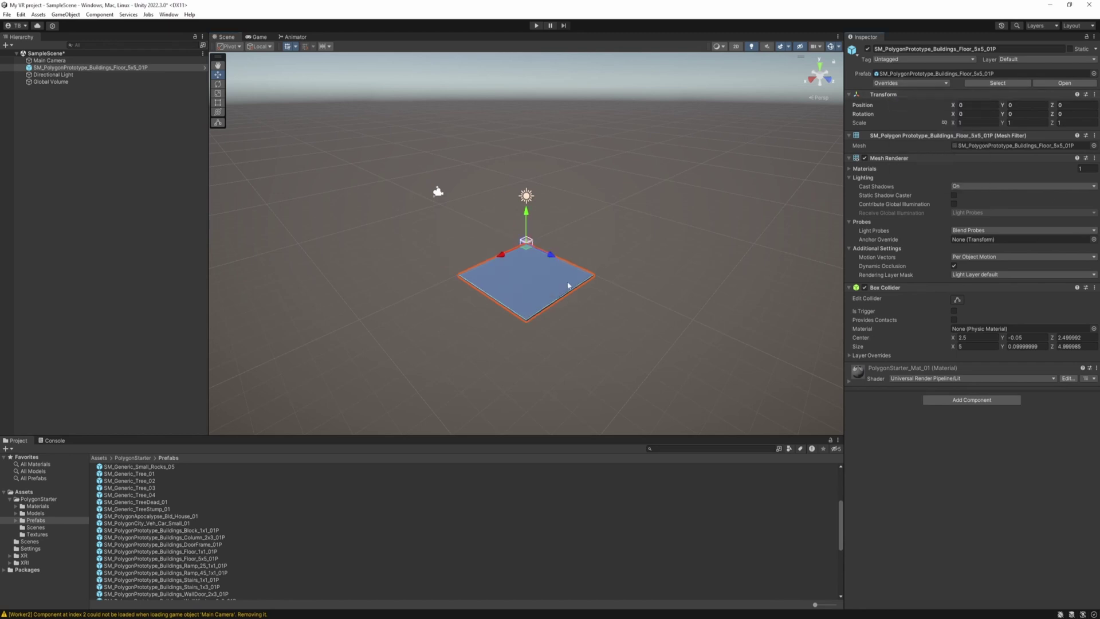
key(e)
key(r)
drag(551, 257, 602, 286)
drag(497, 258, 446, 278)
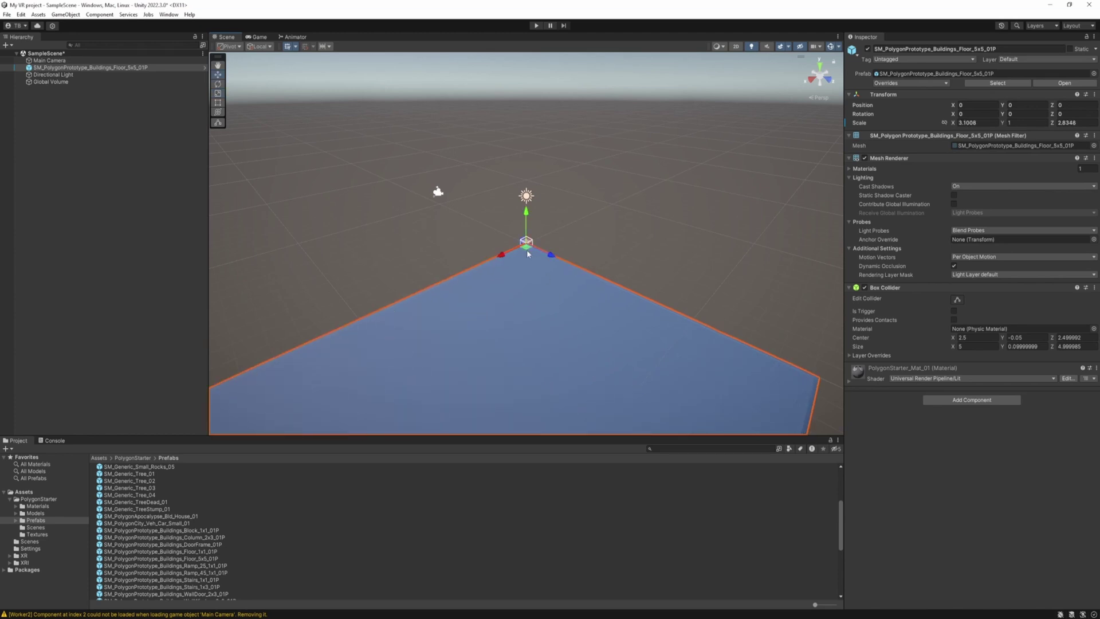
drag(528, 253, 534, 198)
Place SM_SimpleSky_Dome_01 in the scene and reset its Transform to the origin.
click(678, 315)
scroll(150, 561, down, 10)
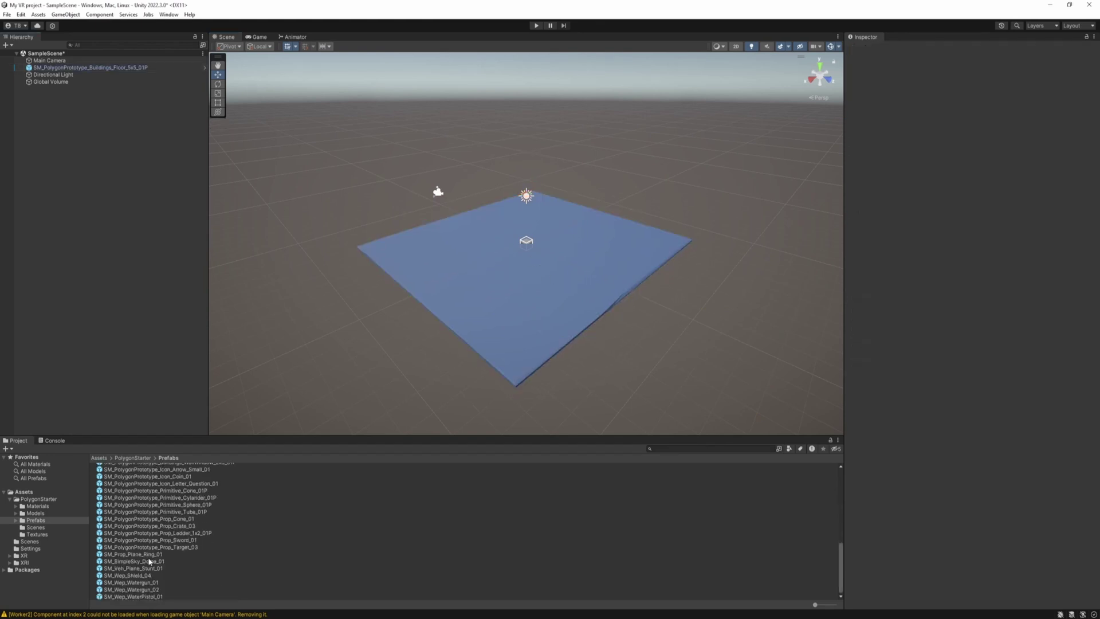
drag(140, 561, 466, 195)
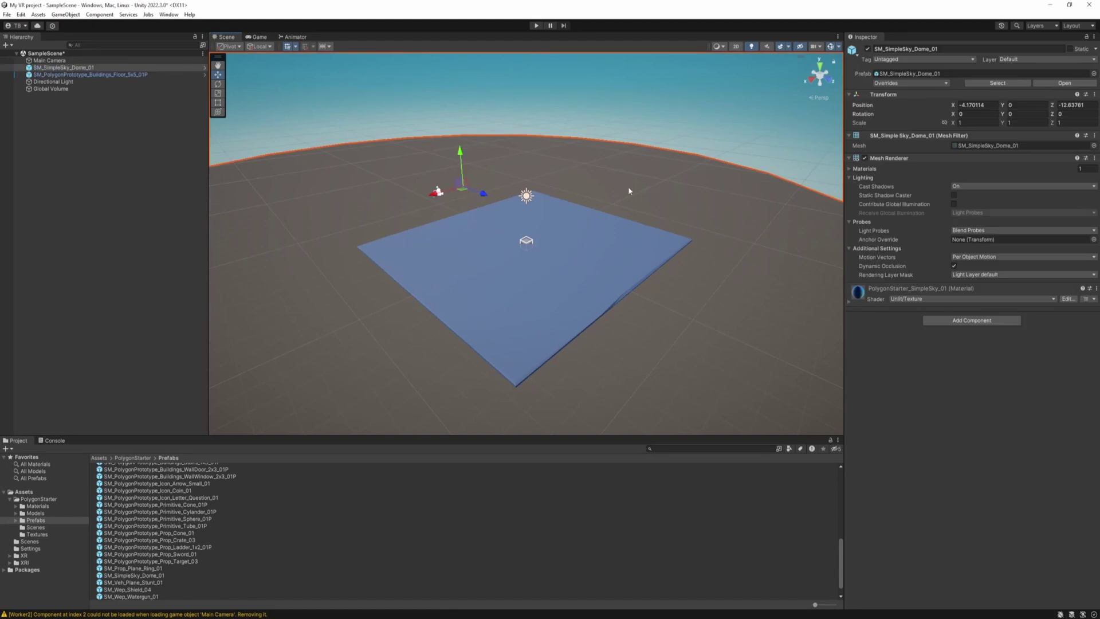
right_click(894, 95)
click(914, 102)
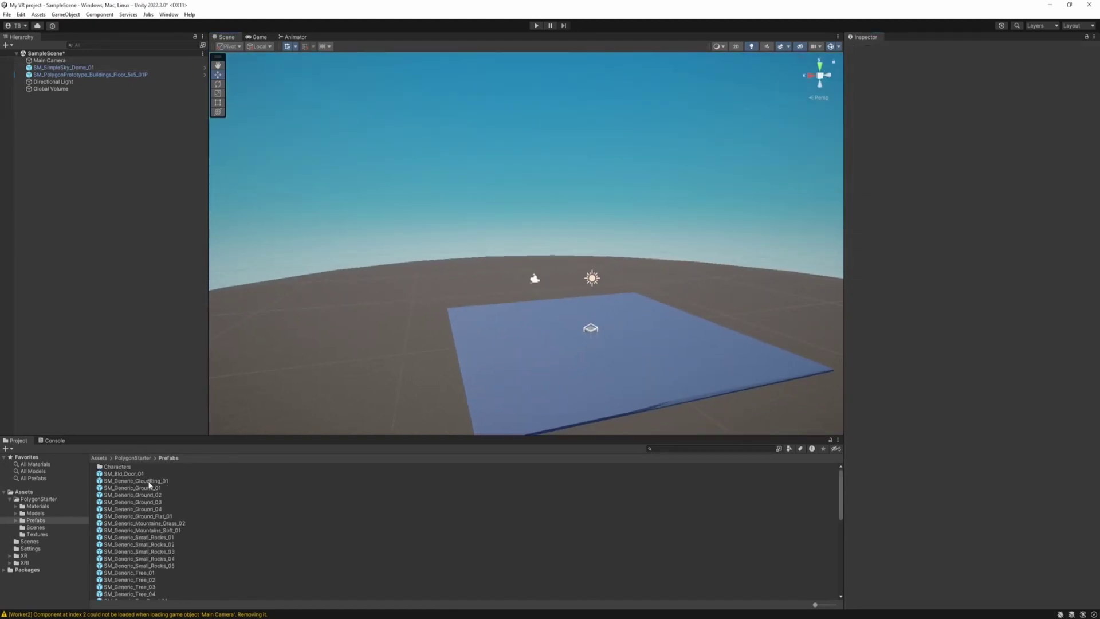
Add SM_Generic_CloudRing_01 to the scene at position 0, 0, 0.
drag(150, 485, 484, 266)
click(982, 105)
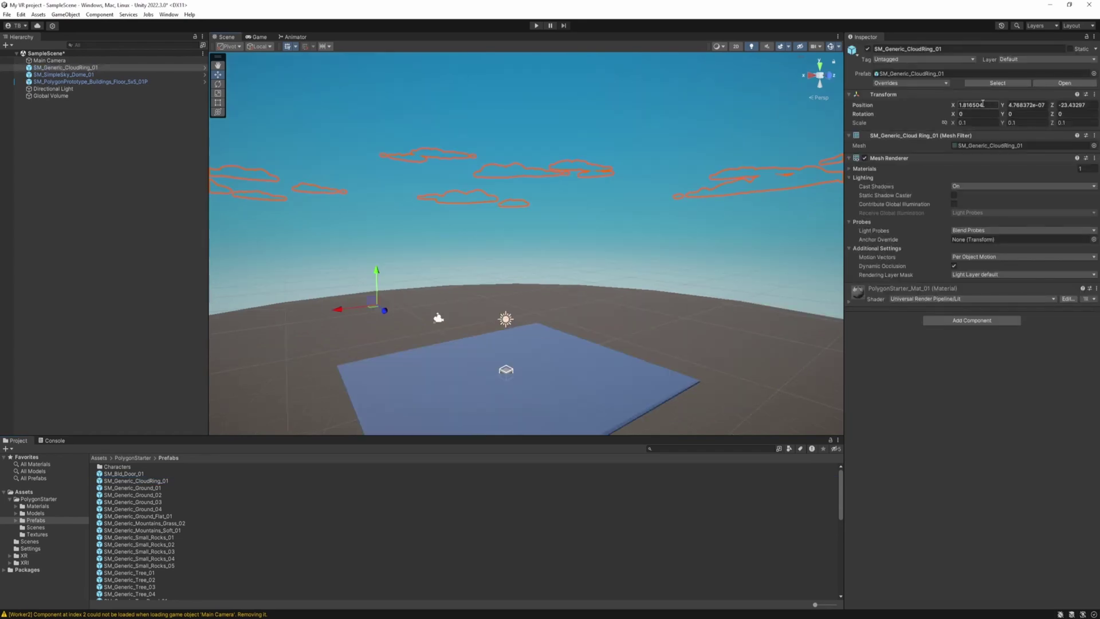
text(0)
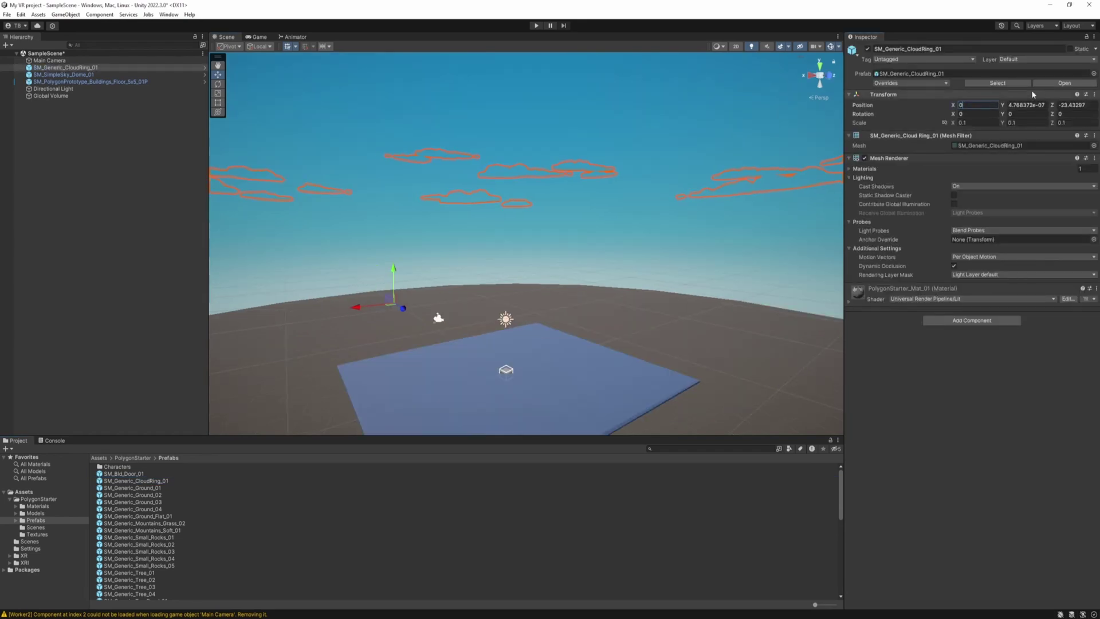
key(Tab)
text(0)
key(Tab)
text(0)
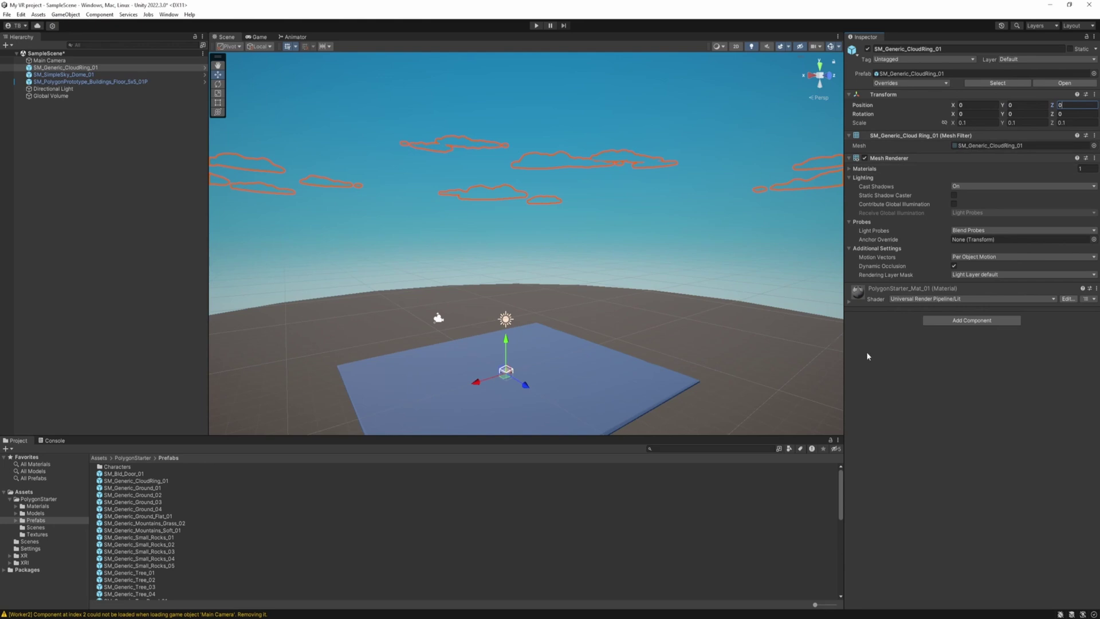
Lock the sky dome's scale axes, set its scale to 5, and look up at the clouds.
click(545, 300)
right_drag(545, 299, 564, 250)
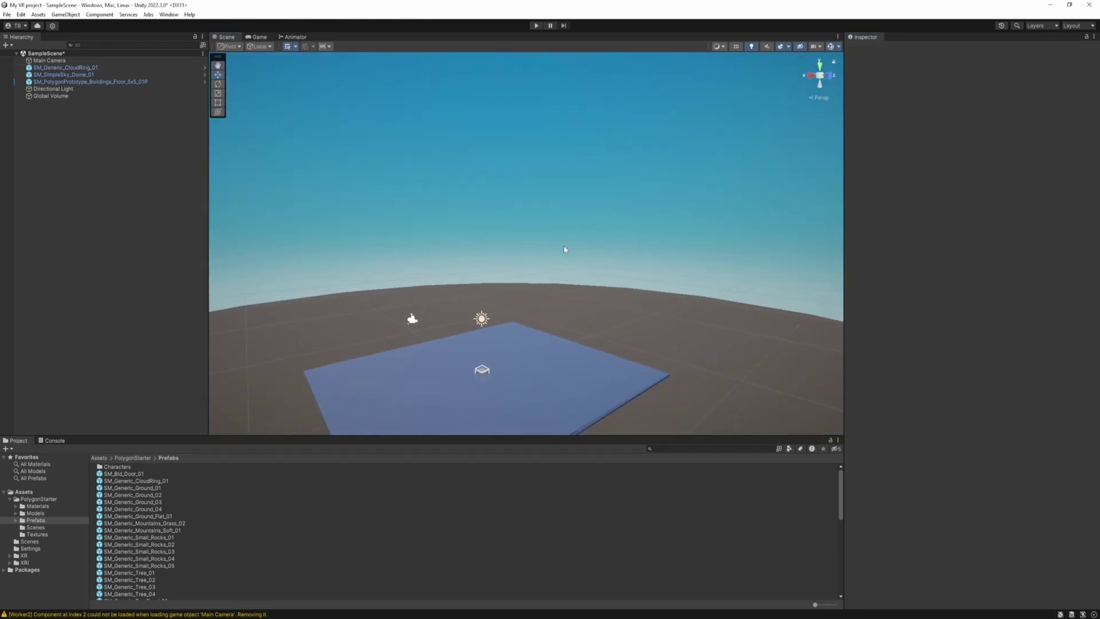
click(575, 214)
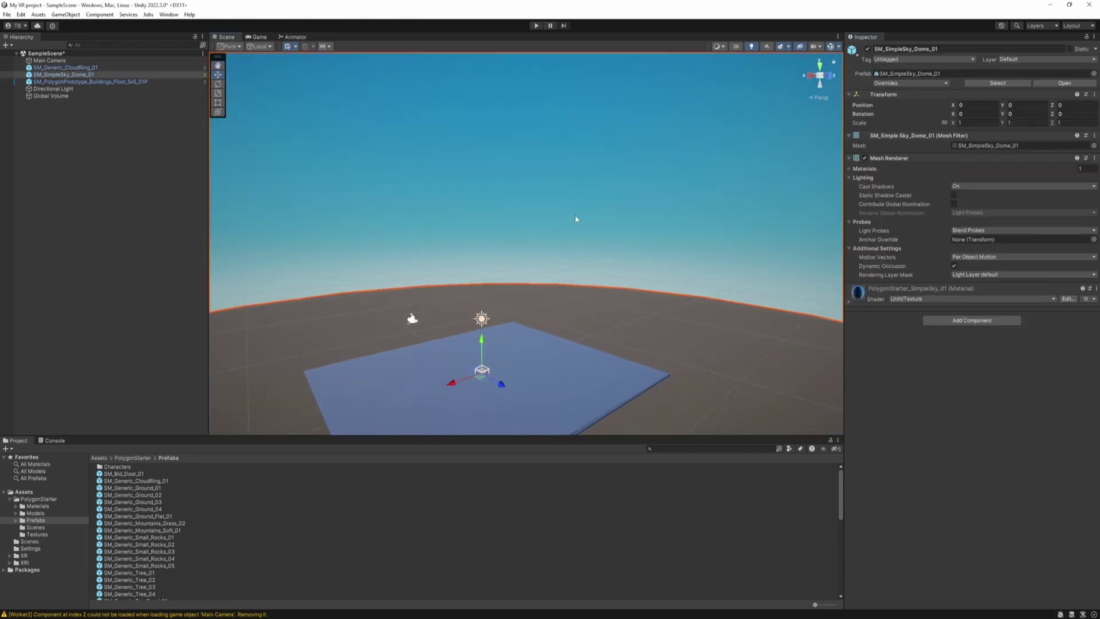
click(945, 123)
click(976, 123)
text(5)
key(Return)
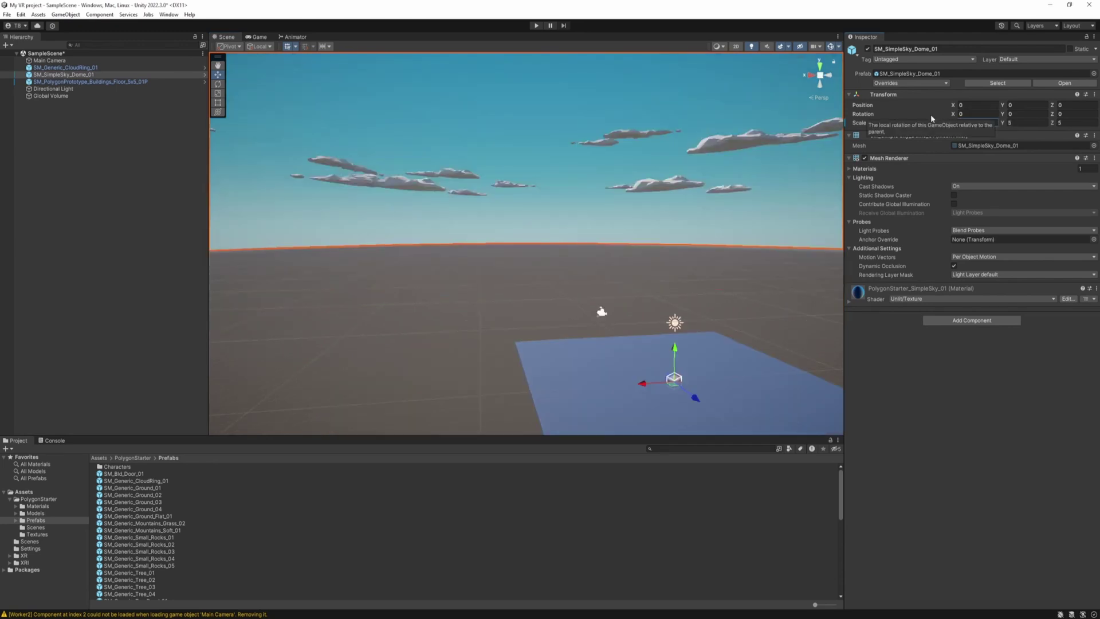
right_drag(504, 344, 634, 380)
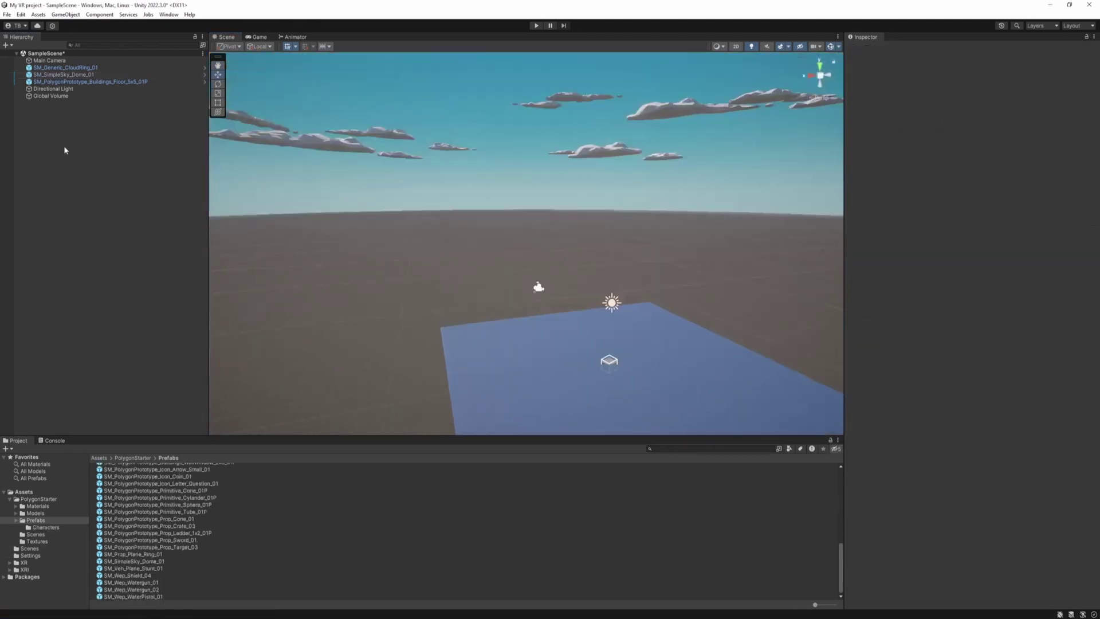
Create an empty object at the origin named Enviroment.
right_click(42, 128)
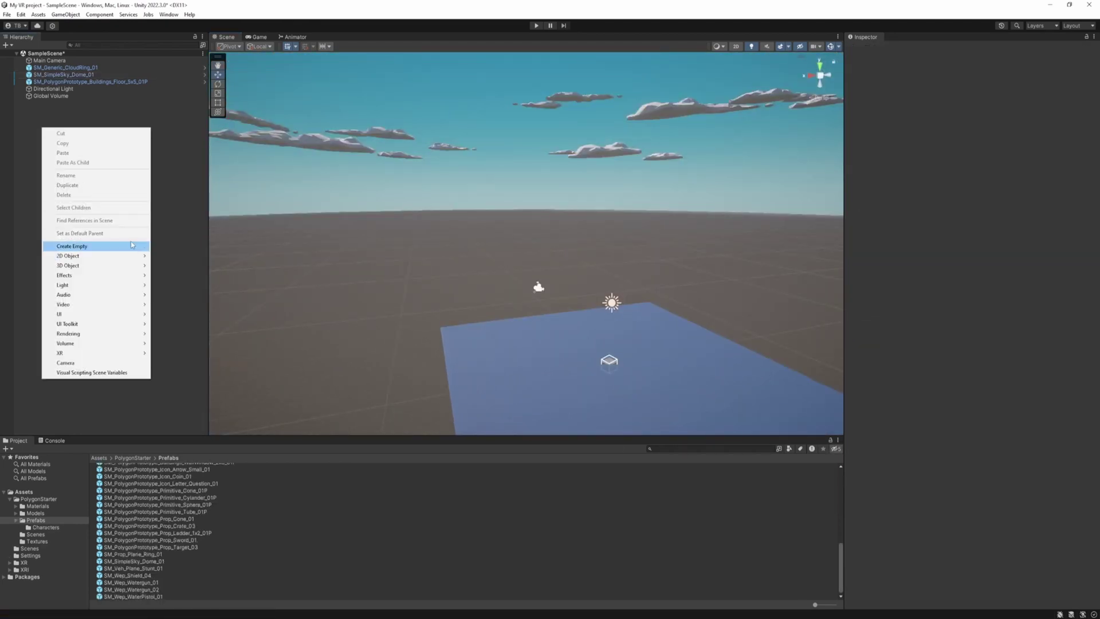
click(122, 250)
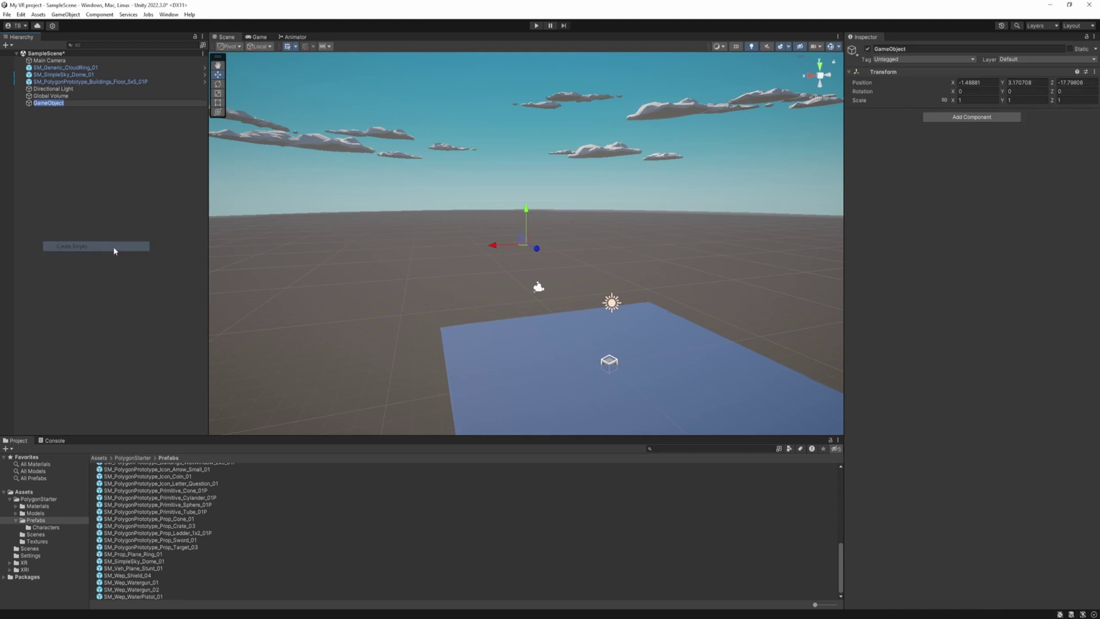
right_click(882, 72)
click(901, 78)
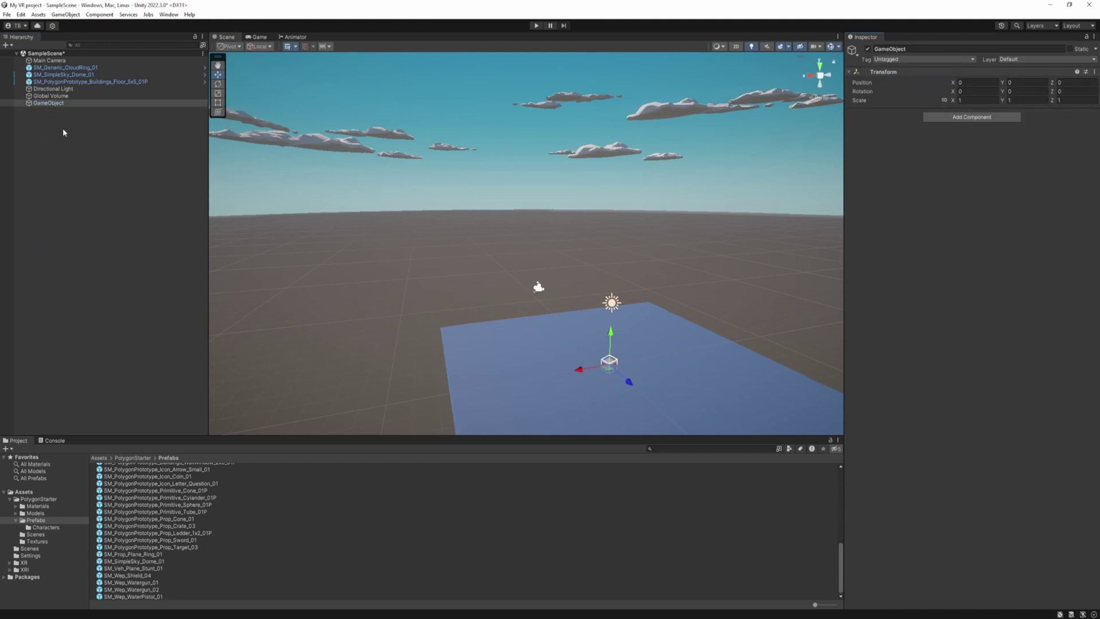
click(49, 102)
text(En)
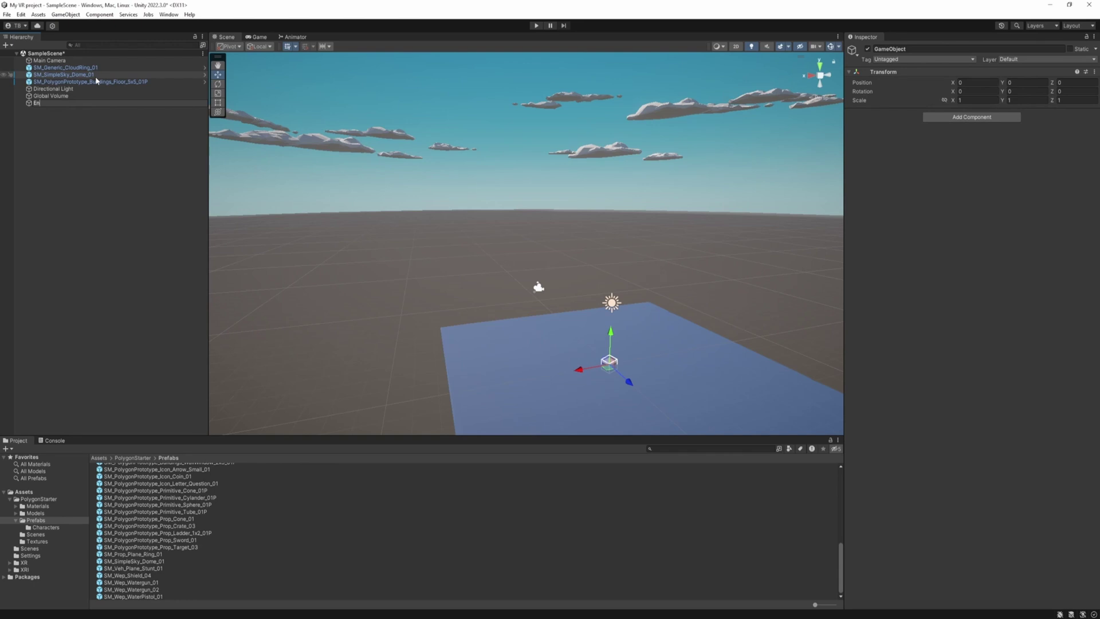
text(viroment)
key(Return)
Parent the cloud ring, sky dome and floor under Enviroment.
click(98, 135)
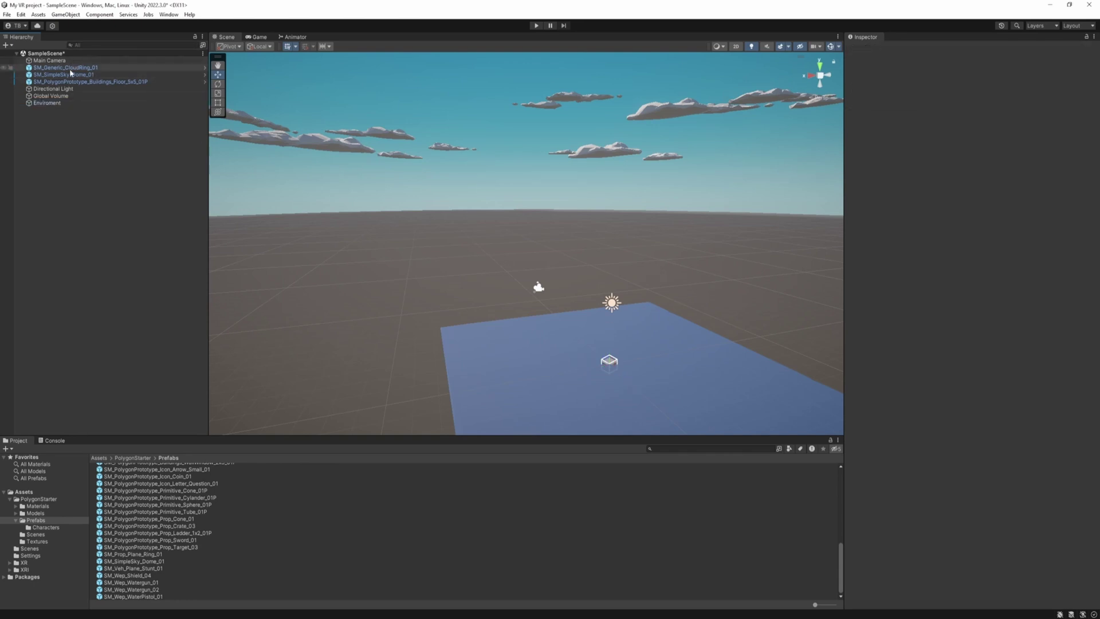
click(69, 68)
shift+click(59, 82)
drag(59, 80, 47, 104)
click(84, 162)
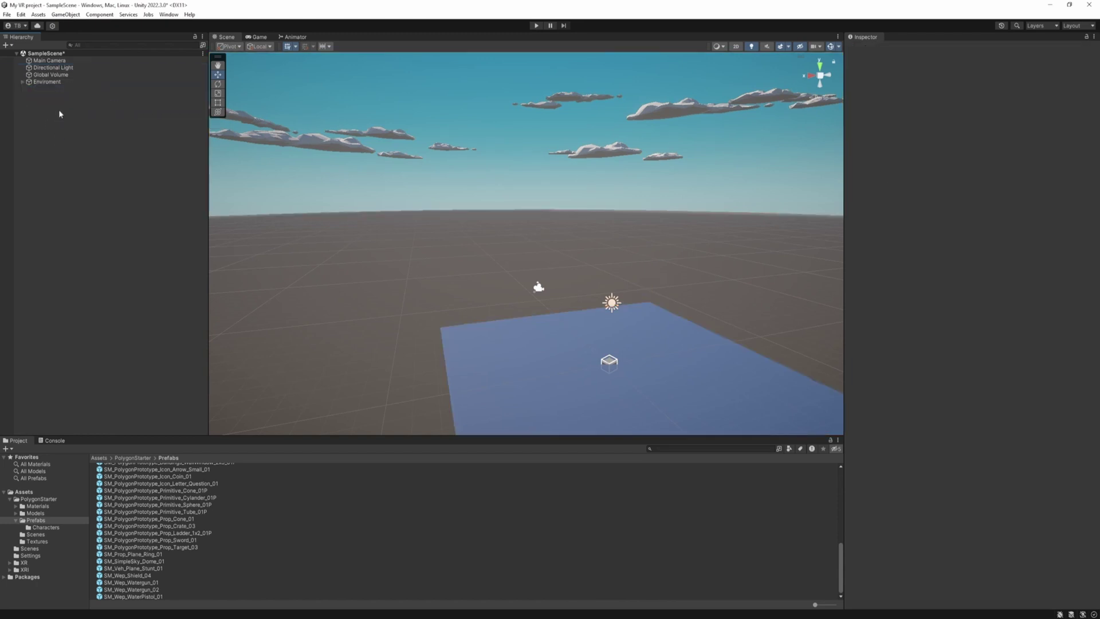
Add an XR Origin (VR) rig to the scene and set its Tracking Origin Mode to Floor.
right_click(30, 121)
mouse_move(76, 346)
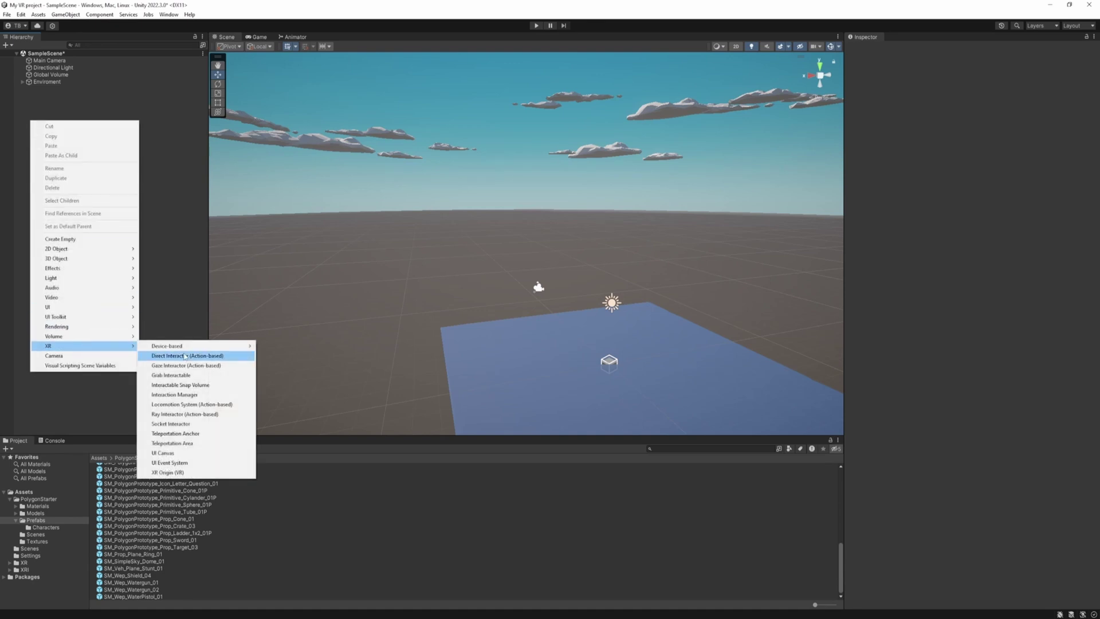
click(232, 473)
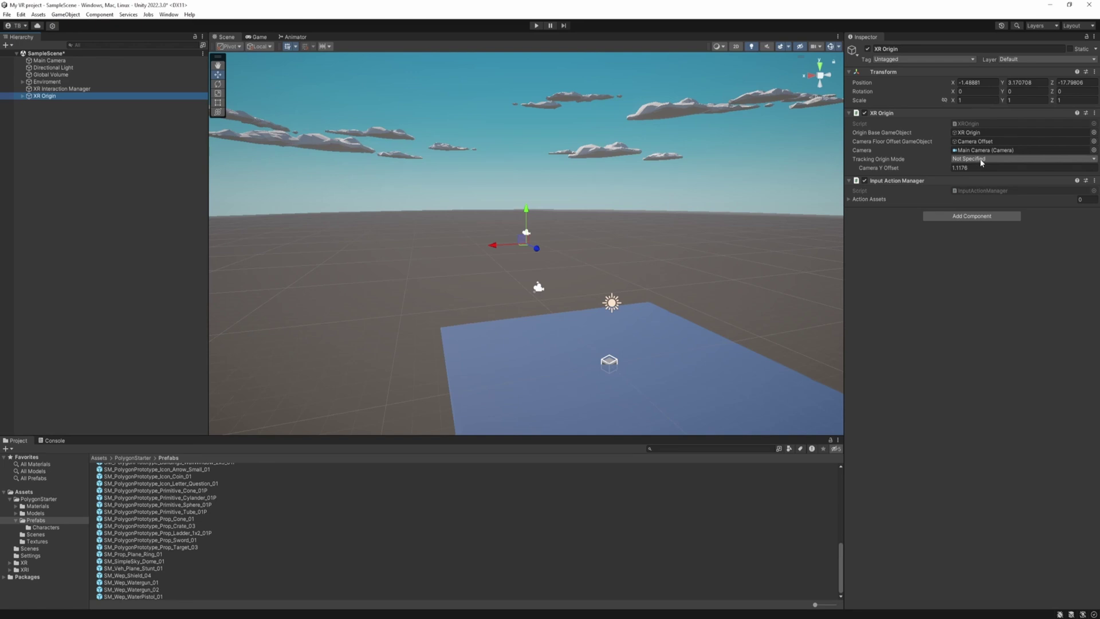
click(982, 161)
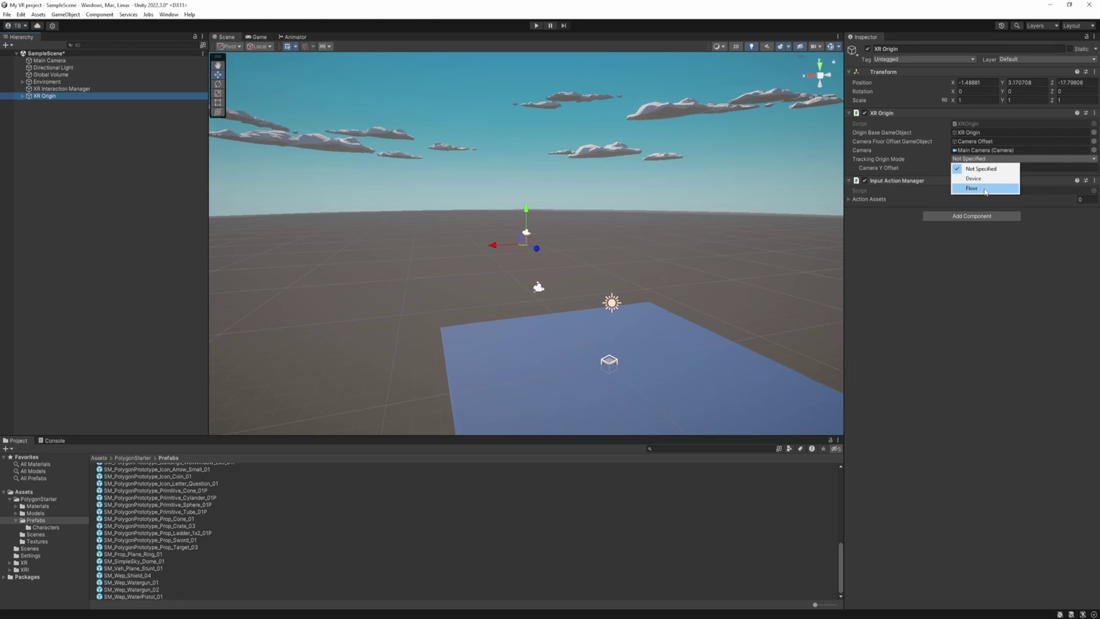
click(985, 189)
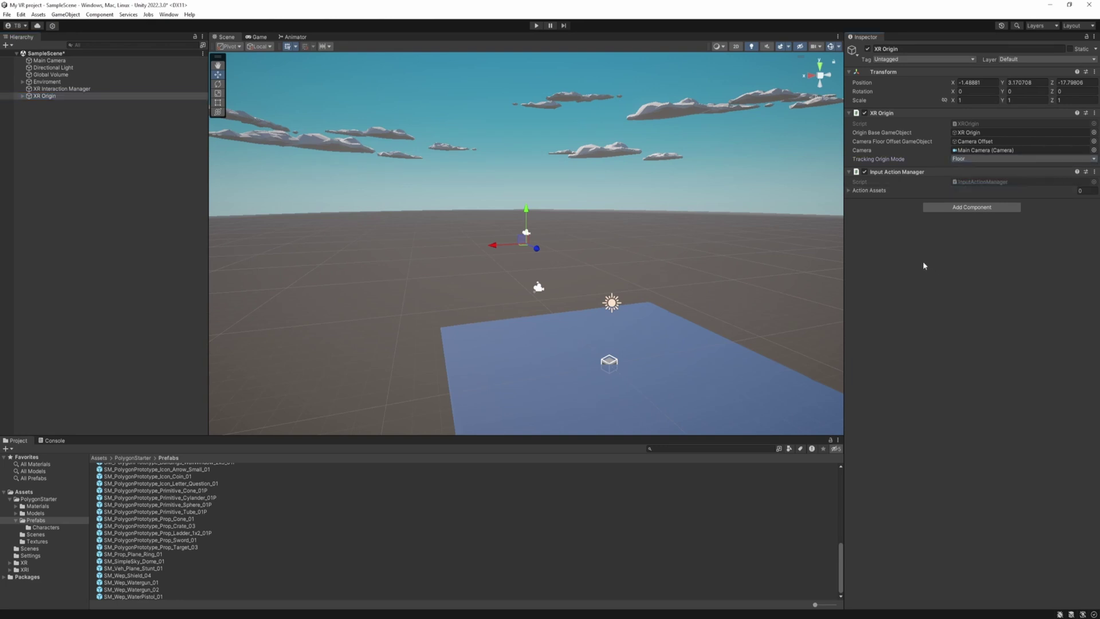
Expand XR Origin and Camera Offset, then delete the old top-level Main Camera.
click(23, 97)
click(31, 105)
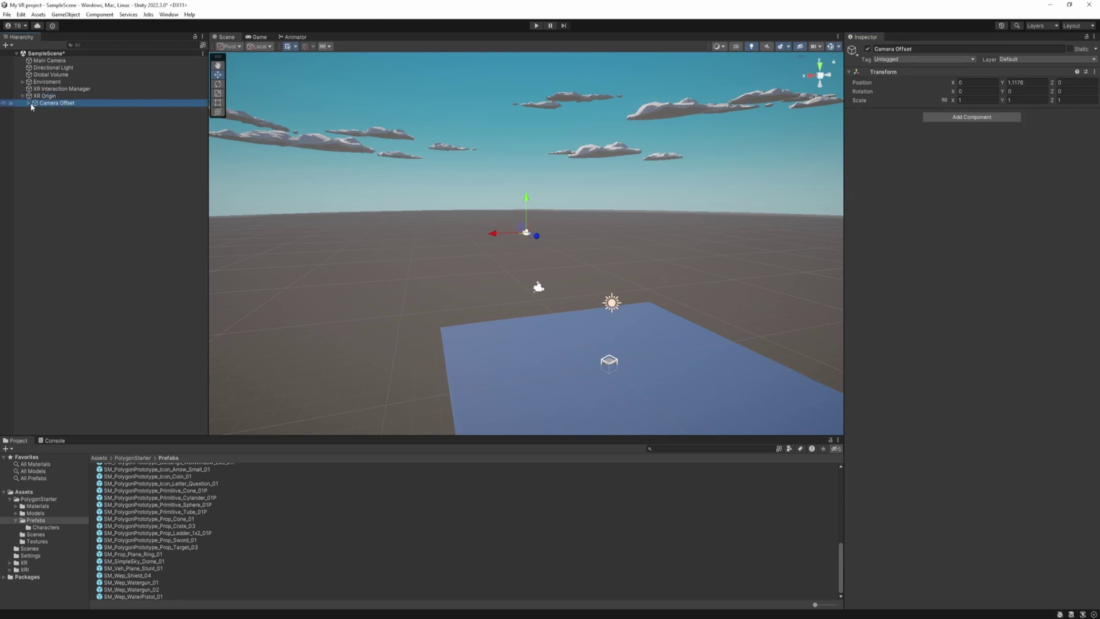
click(28, 104)
click(69, 110)
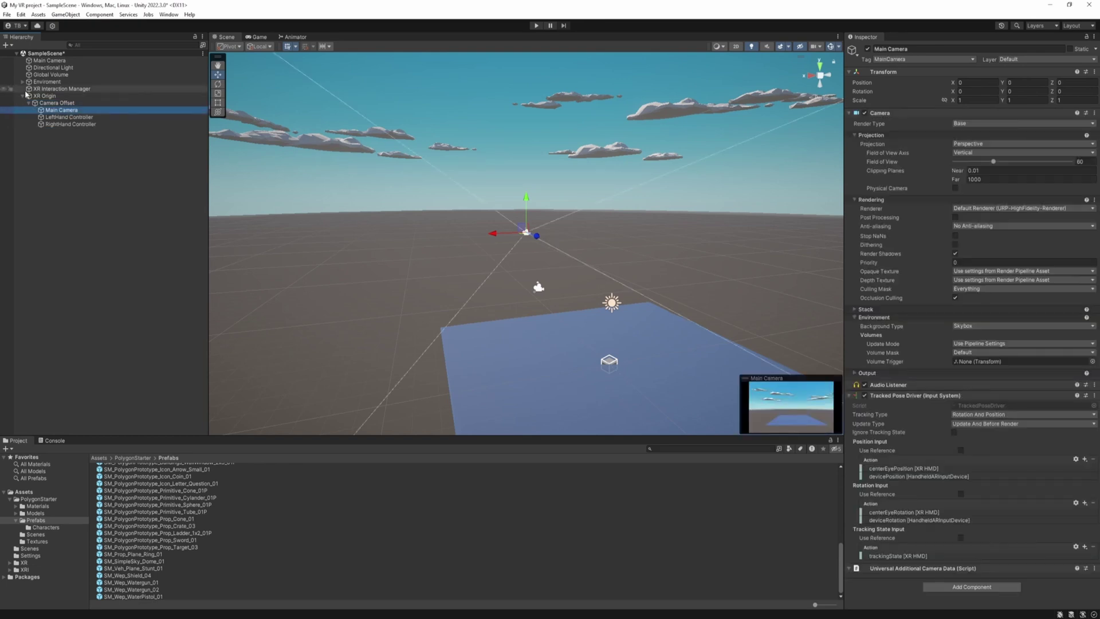
click(73, 60)
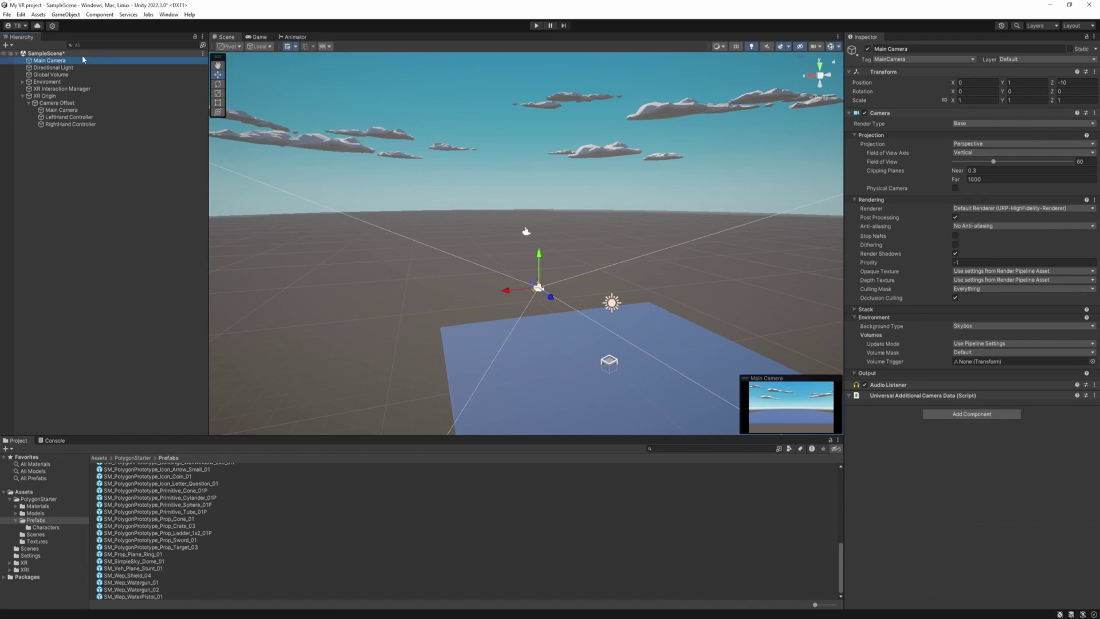
key(Delete)
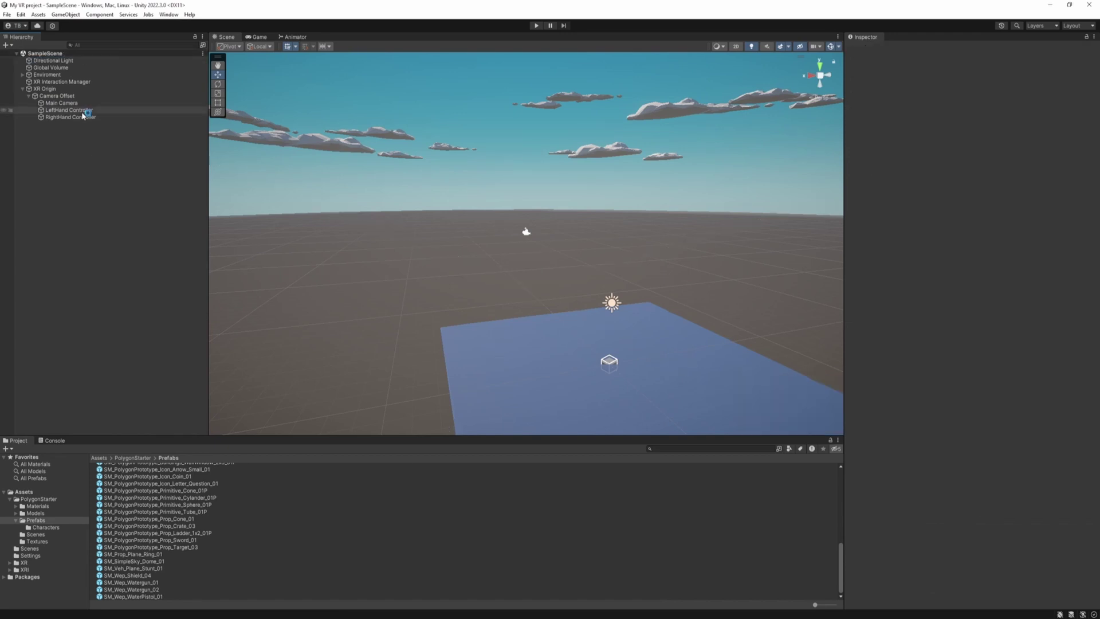
Delete the LeftHand and RightHand Controllers and create an empty child under Camera Offset.
click(86, 110)
click(90, 117)
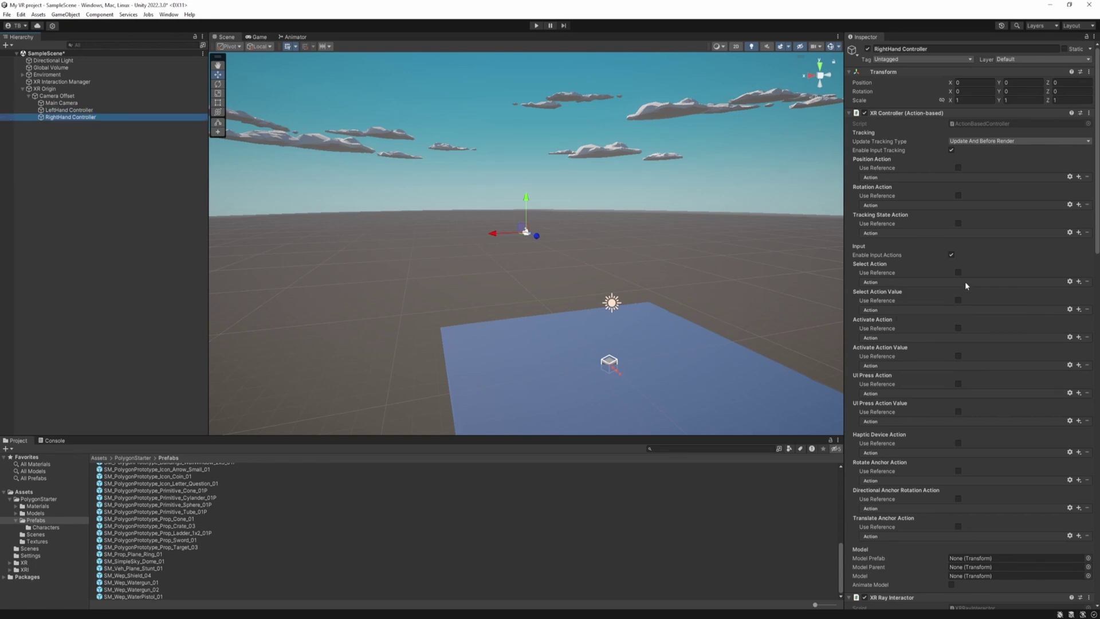
shift+click(93, 110)
key(Delete)
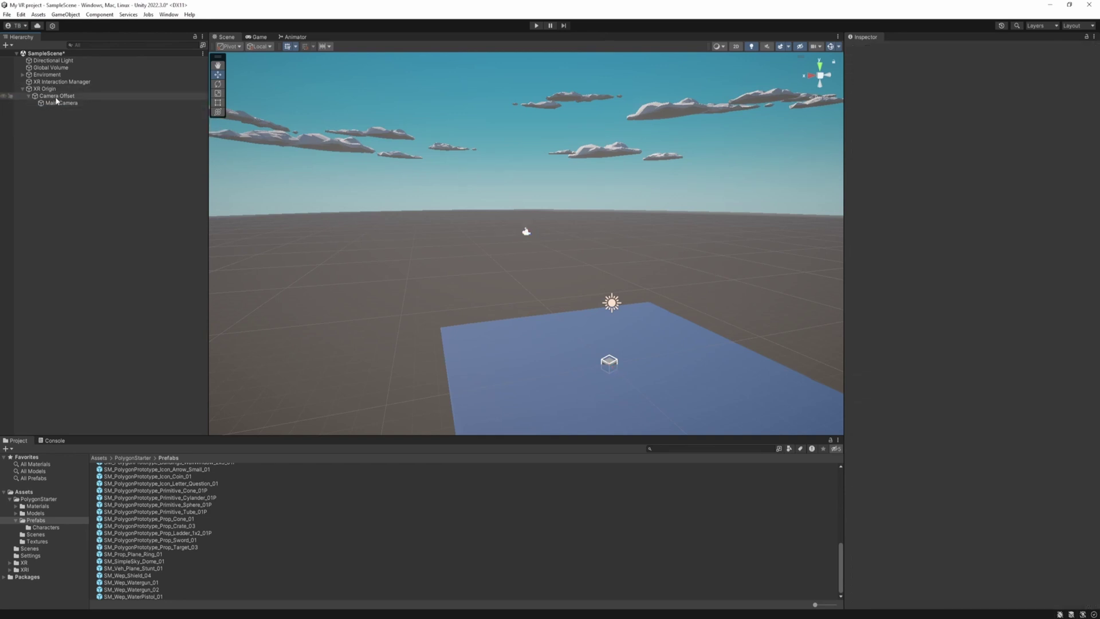
right_click(58, 97)
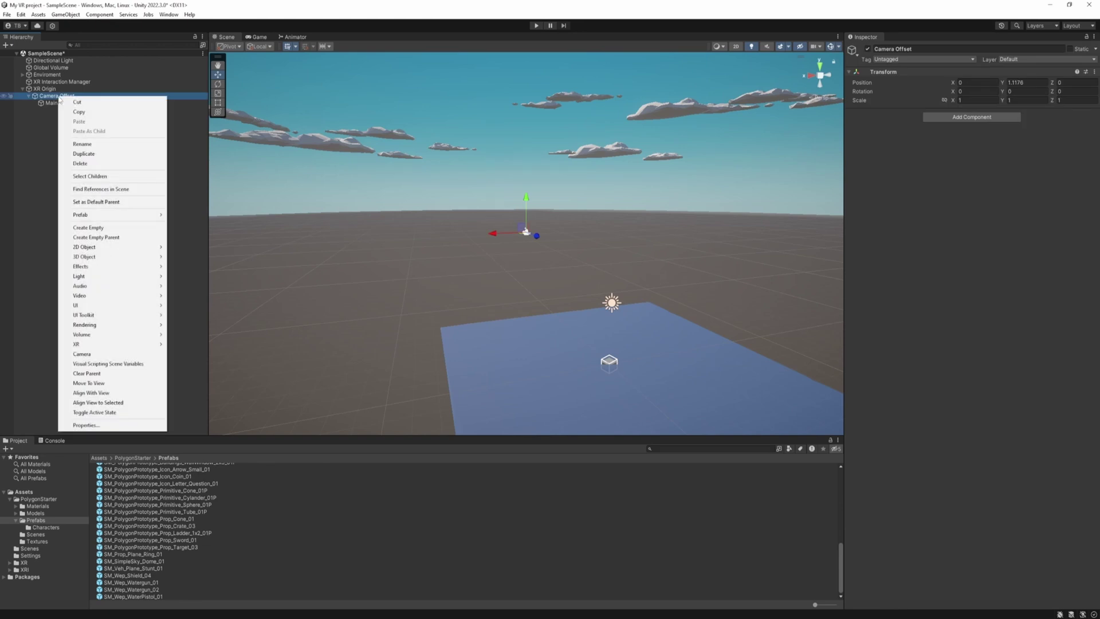
click(88, 228)
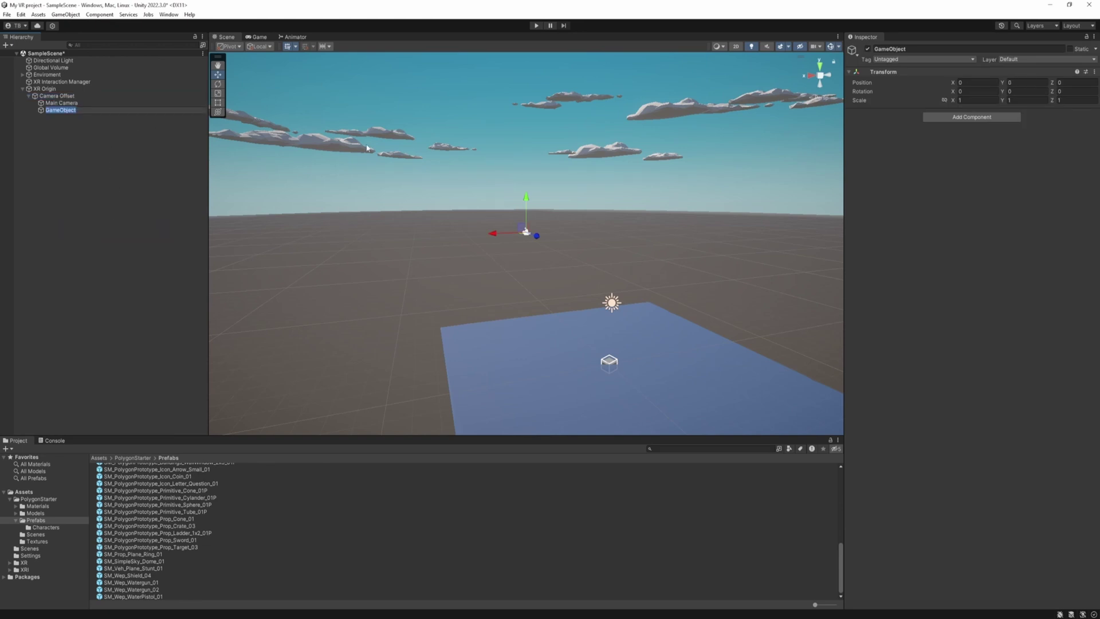
Reset the new empty object's Transform and rename it LeftHandController.
right_click(890, 73)
click(917, 78)
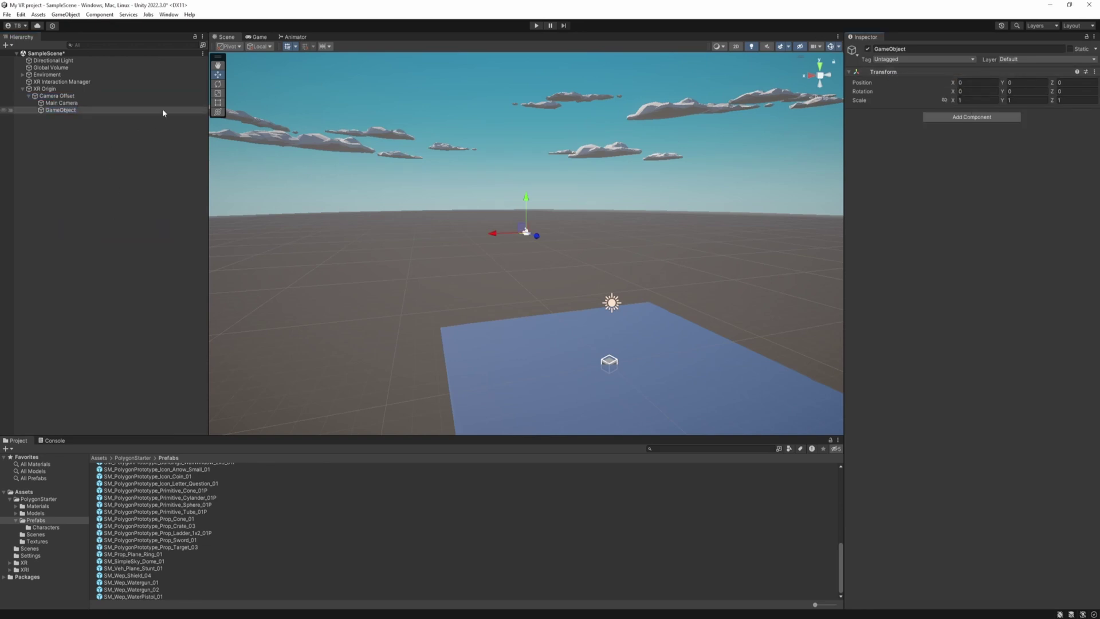
click(71, 110)
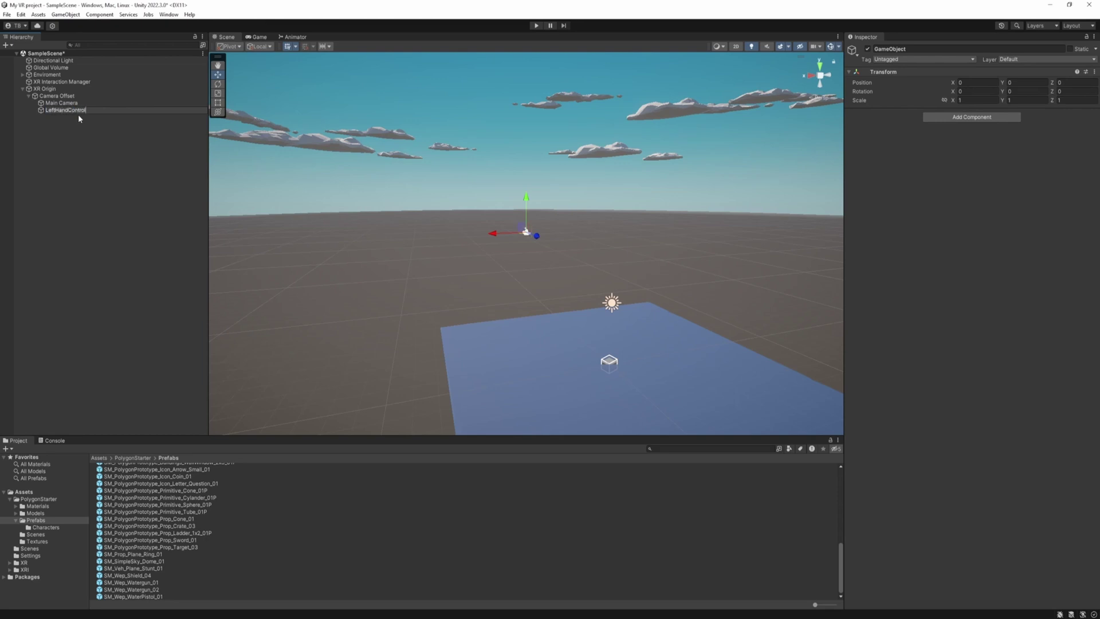
key(Return)
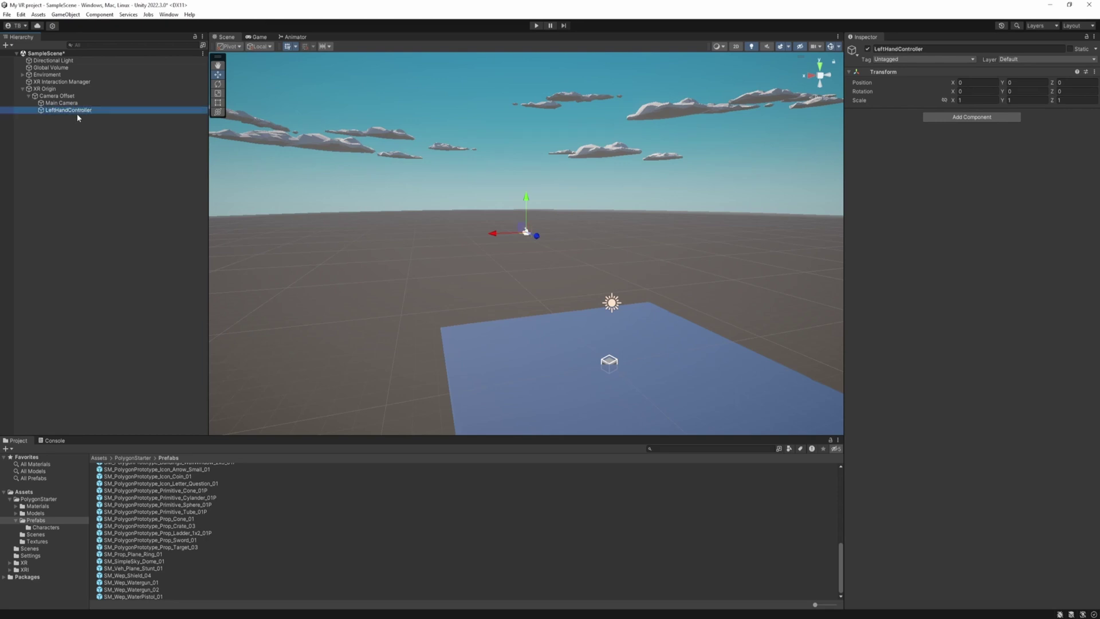
Duplicate LeftHandController and rename the copy RightHandController.
key(ctrl+d)
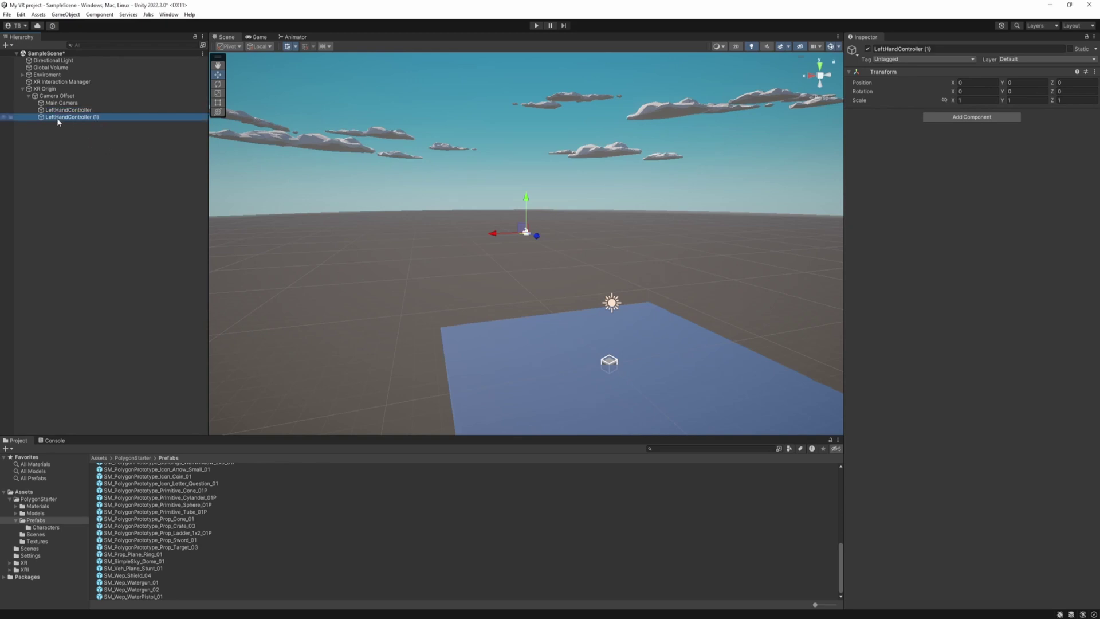
key(F2)
click(101, 118)
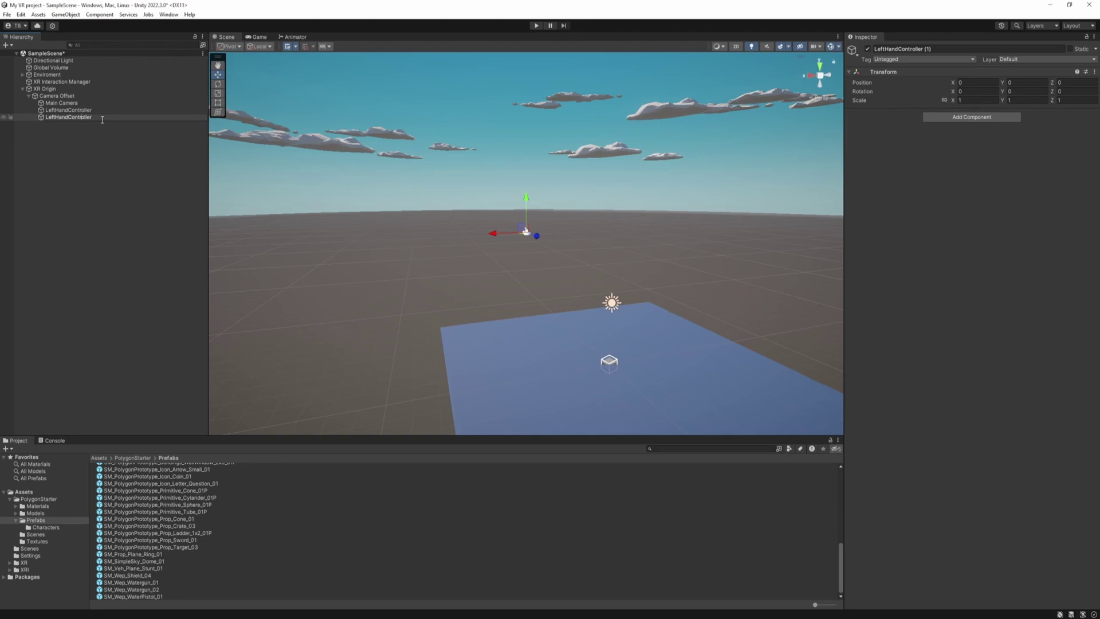
key(BackSpace)
key(BackSpace)
key(BackSpace)
key(BackSpace)
text(Right)
key(Return)
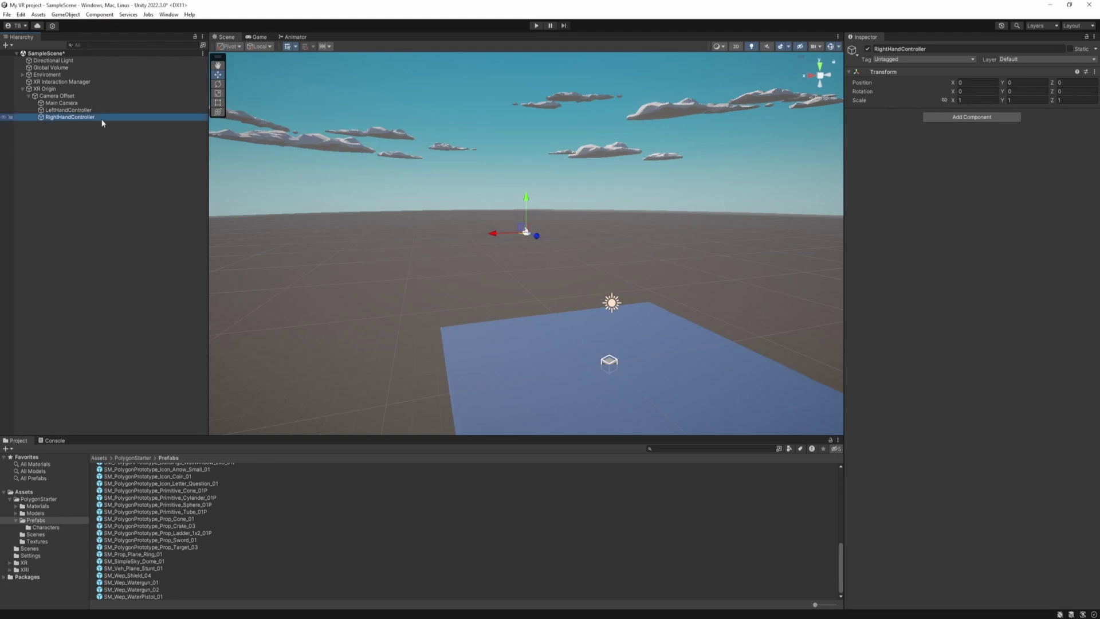
Add an XR Controller (Action-based) component to both LeftHandController and RightHandController.
ctrl+click(69, 110)
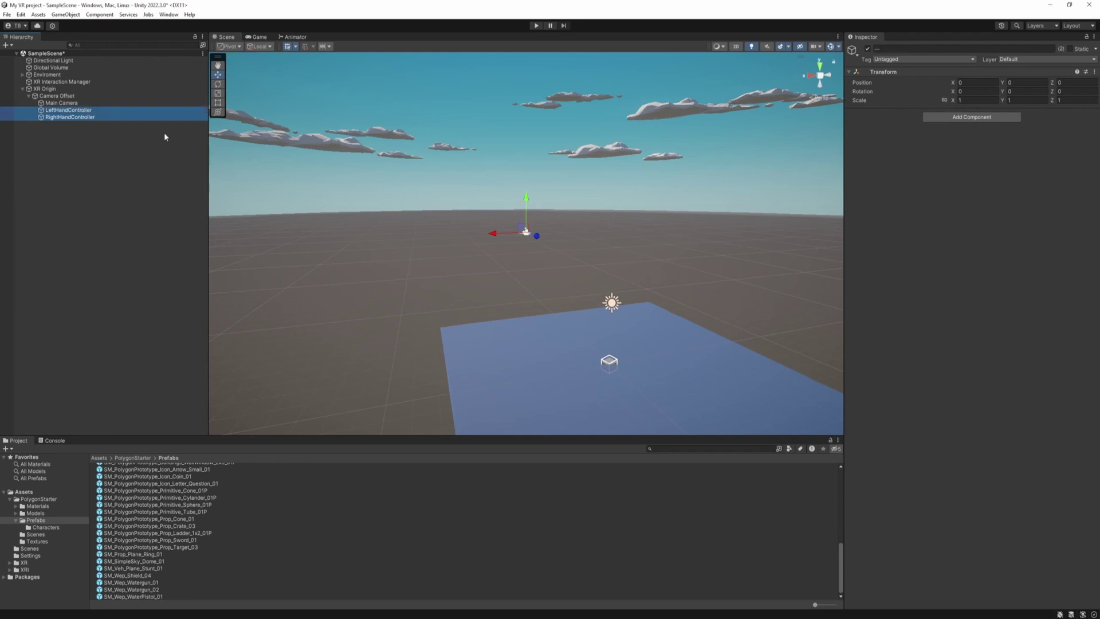
click(974, 117)
text(XR)
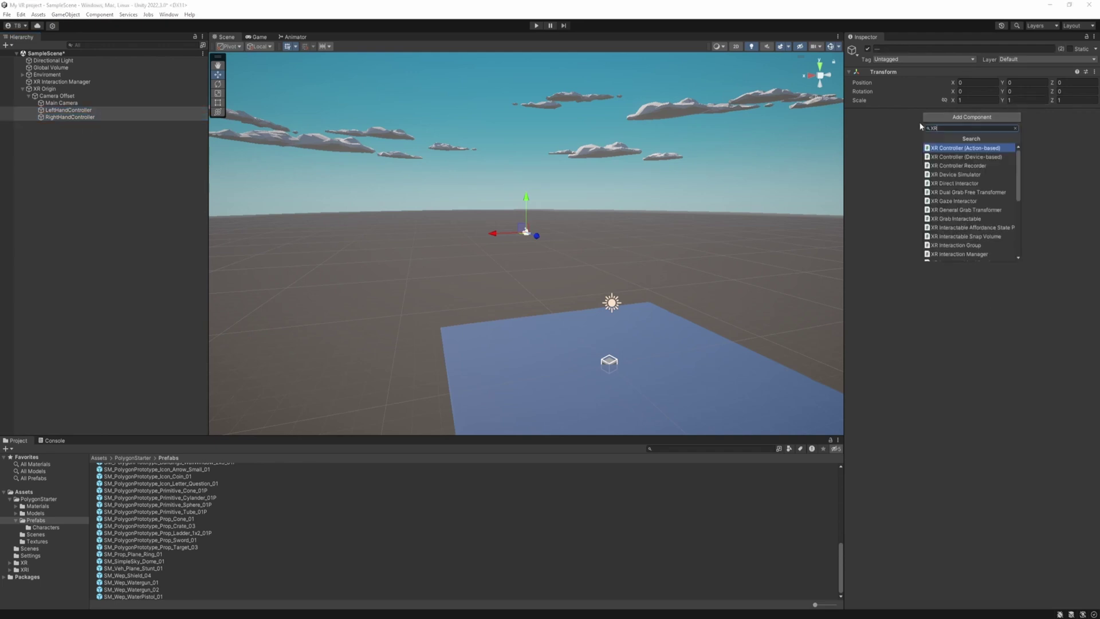
click(957, 148)
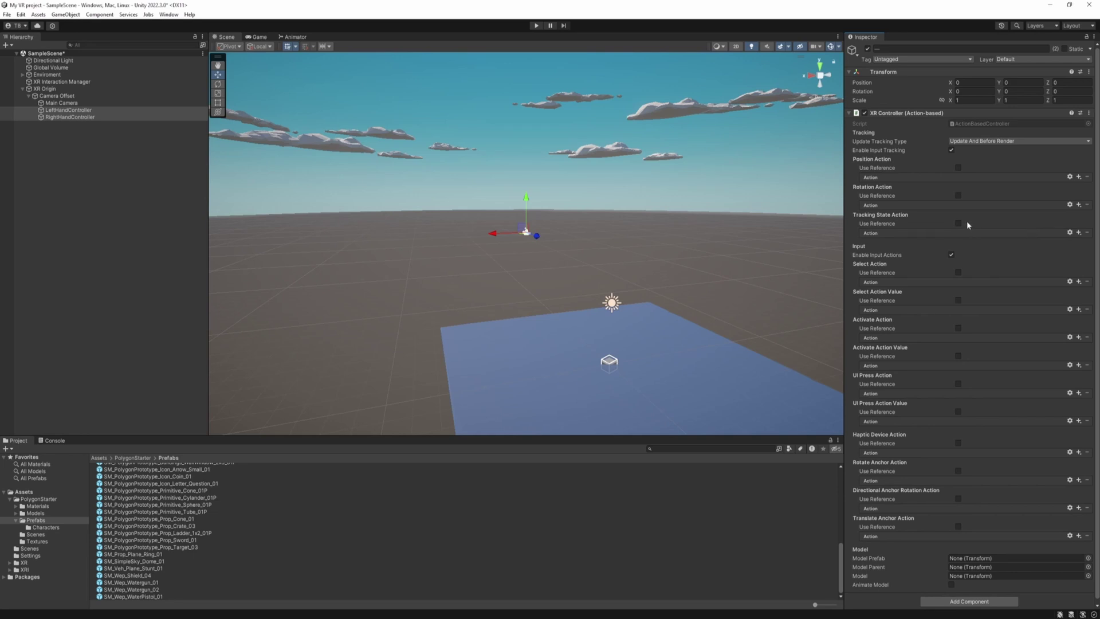
mouse_move(962, 223)
Import the XR Interaction Toolkit's Starter Assets sample from the Unity Registry in Package Manager.
click(168, 14)
click(221, 109)
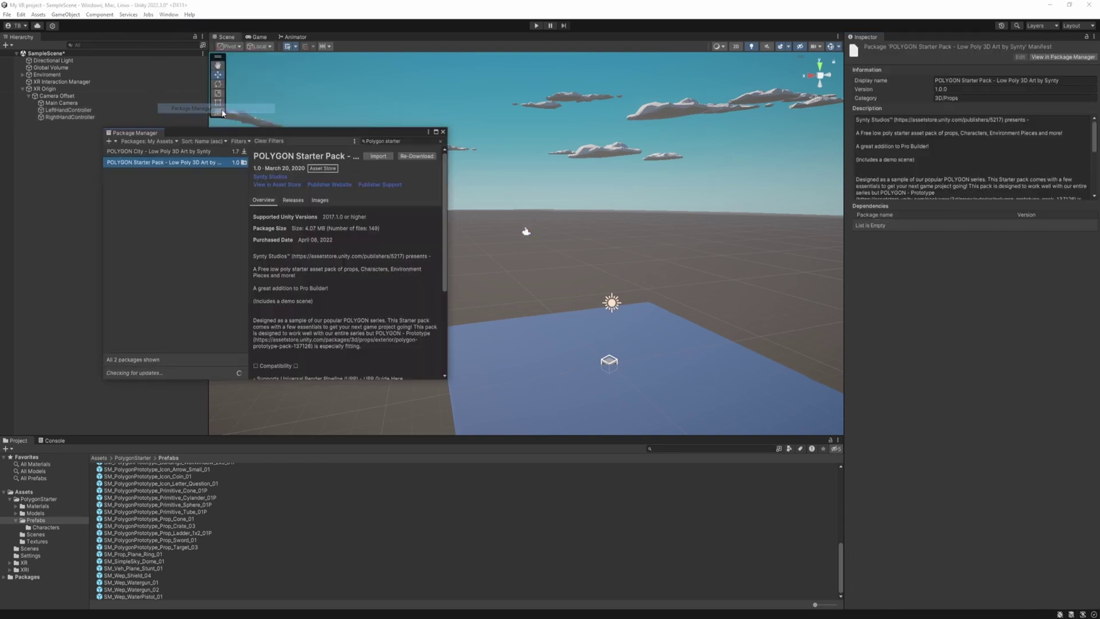
click(147, 141)
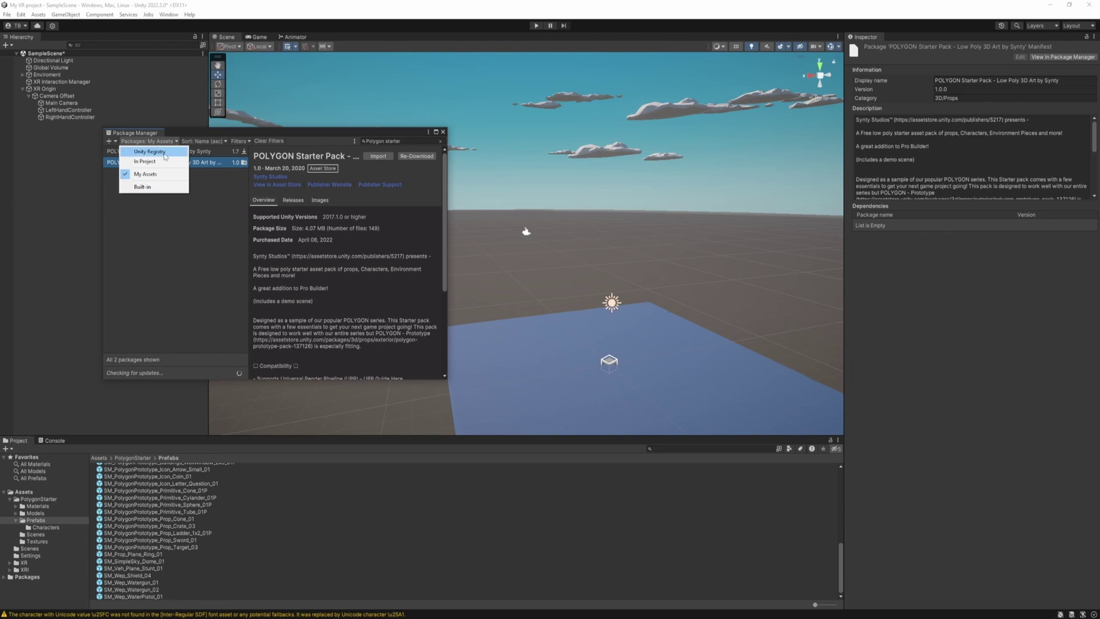
click(163, 152)
drag(245, 178, 246, 344)
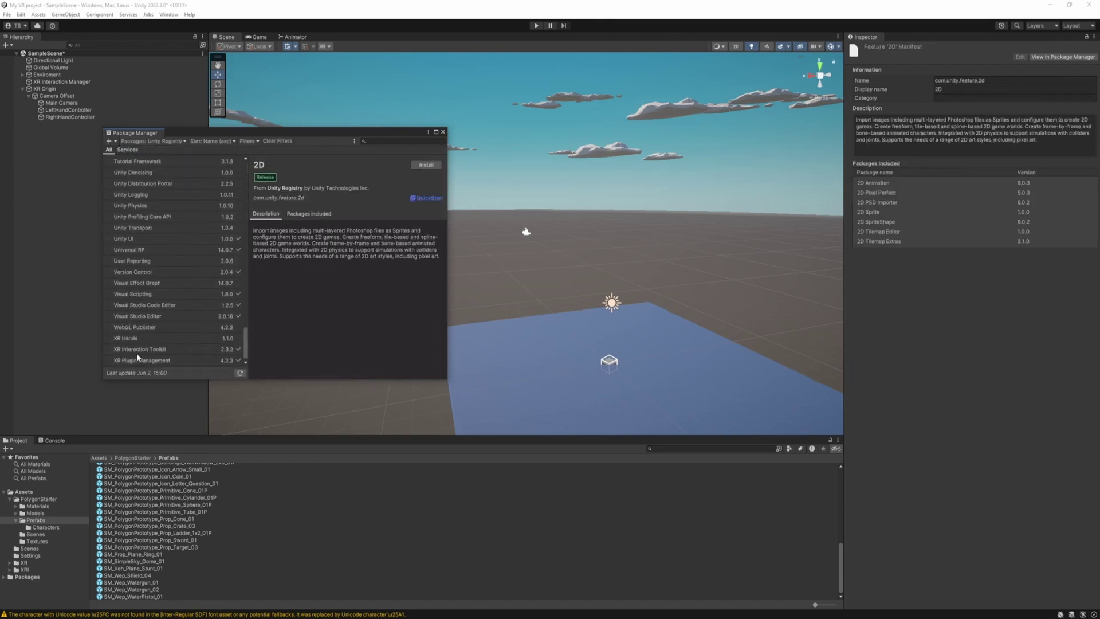
click(151, 350)
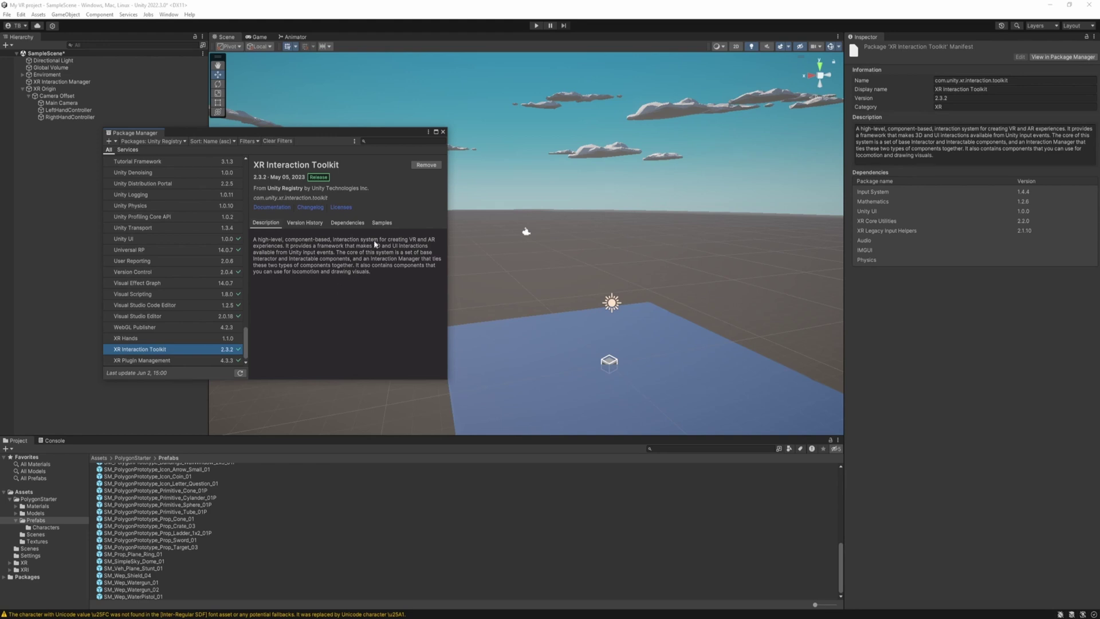
click(382, 224)
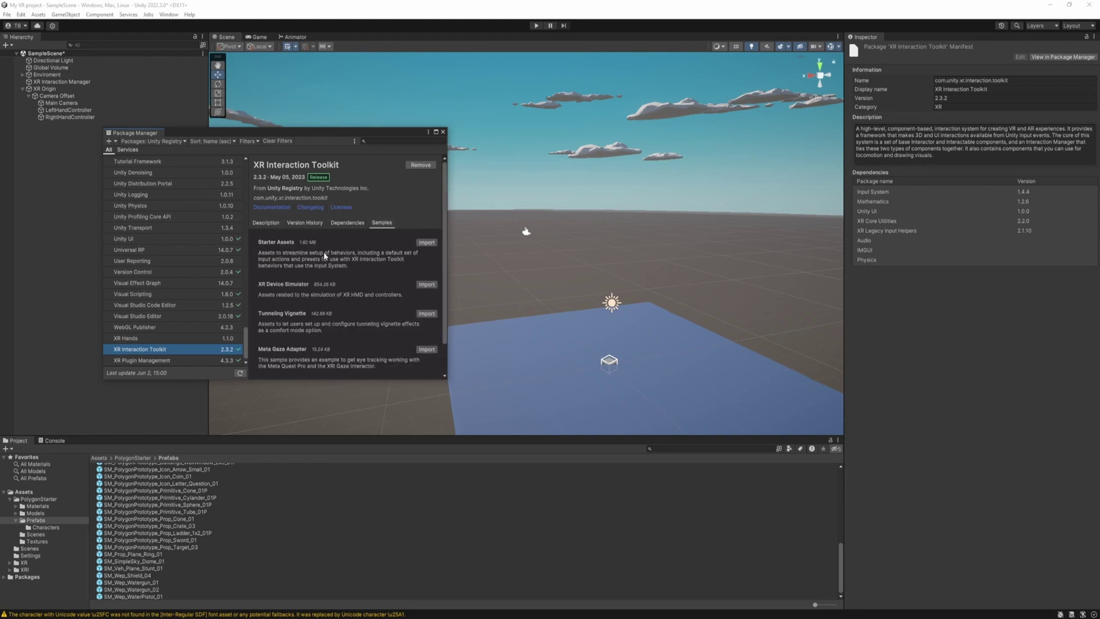
click(426, 243)
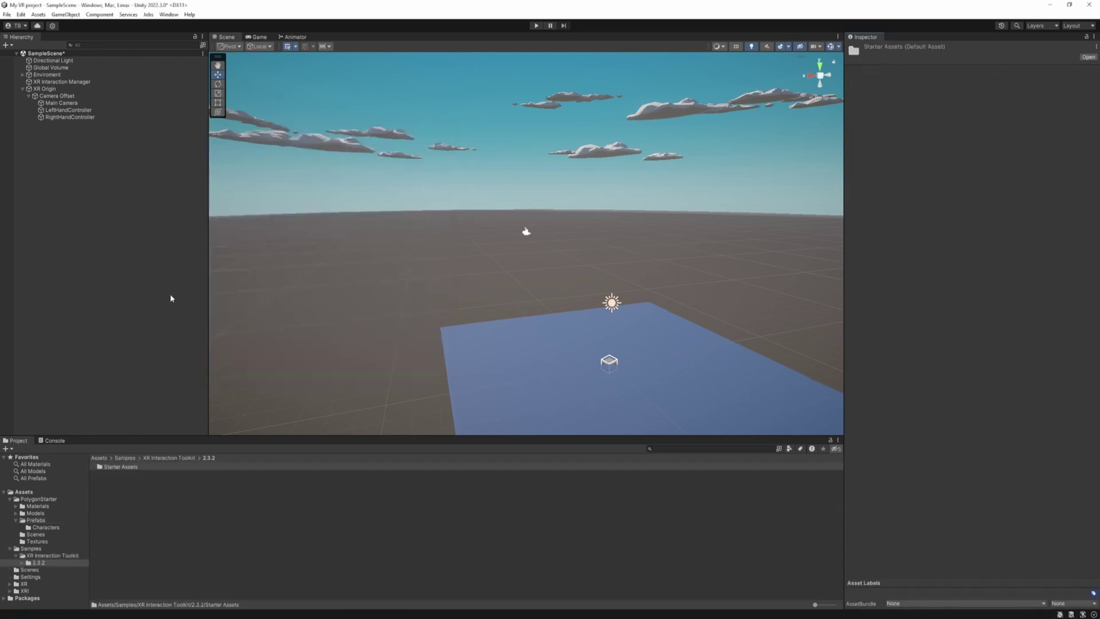
Apply the XRI Default Left Controller preset to LeftHandController's XR Controller.
click(115, 110)
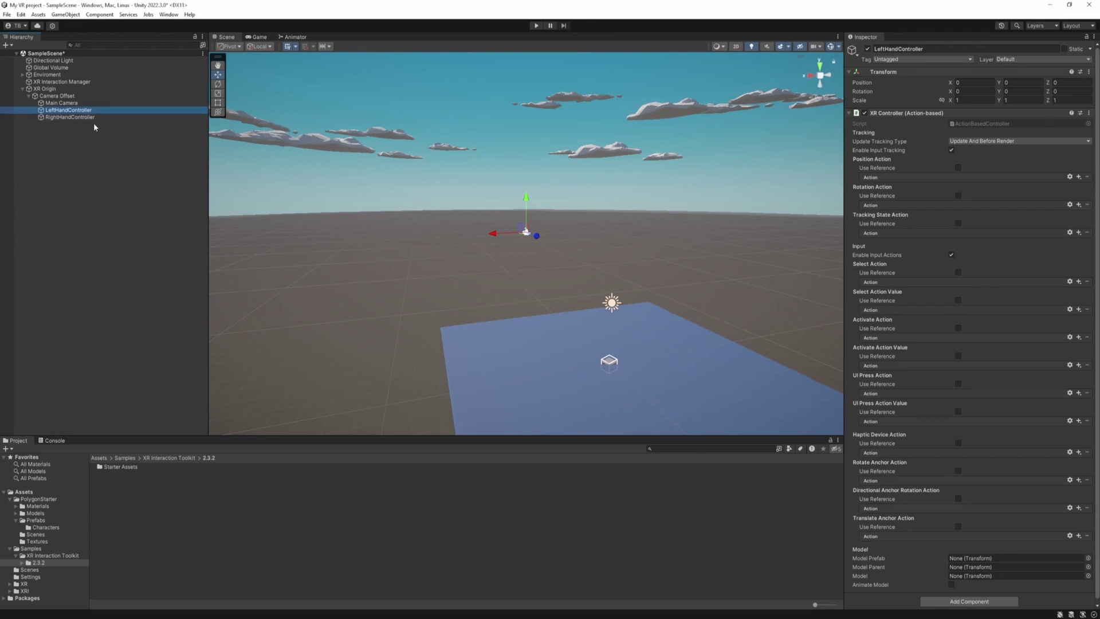
click(1080, 113)
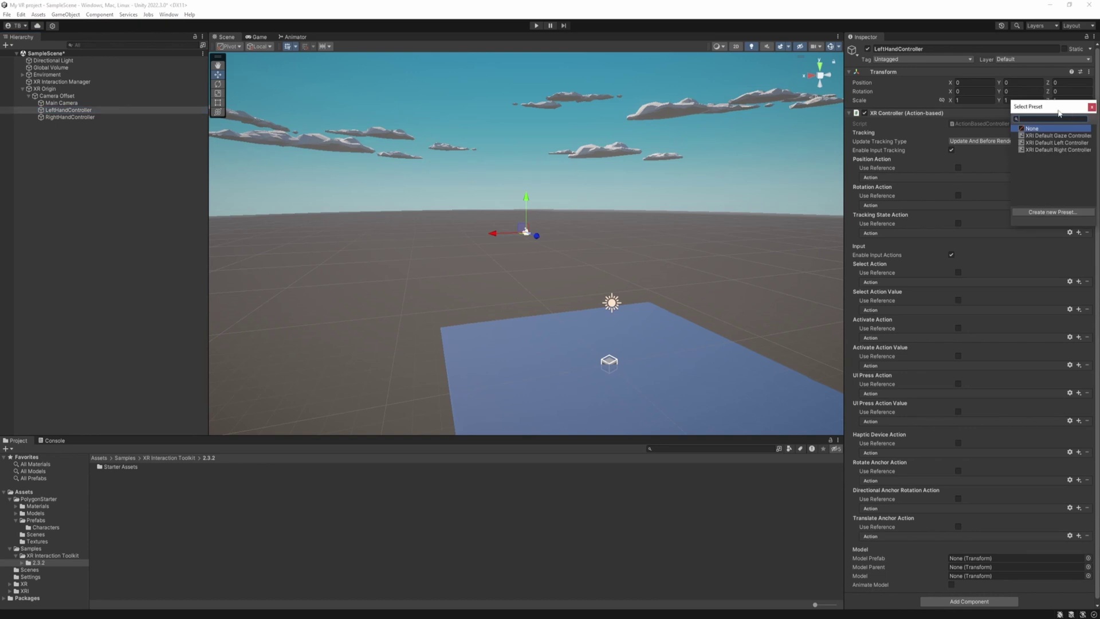
click(1059, 142)
key(Escape)
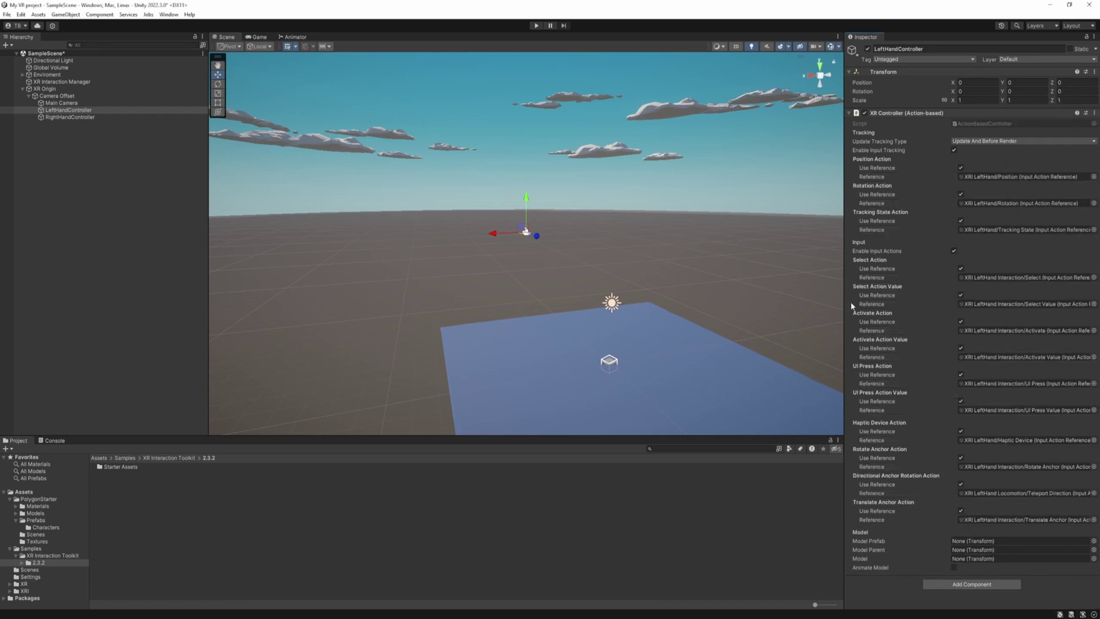
Apply the XRI Default Right Controller preset to RightHandController's XR Controller.
click(64, 118)
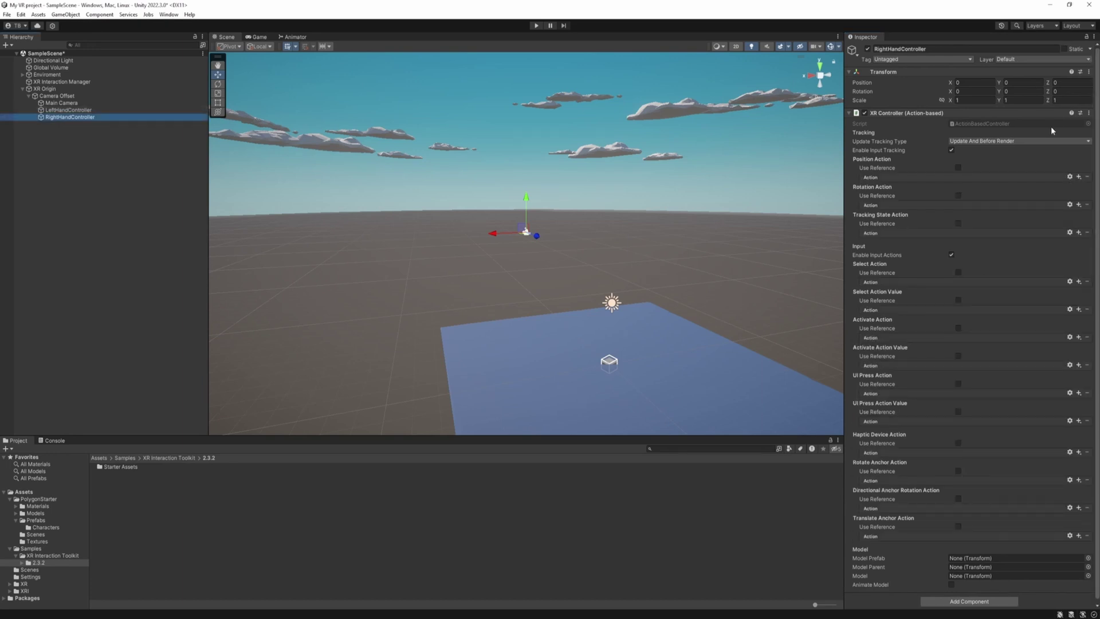
click(1081, 113)
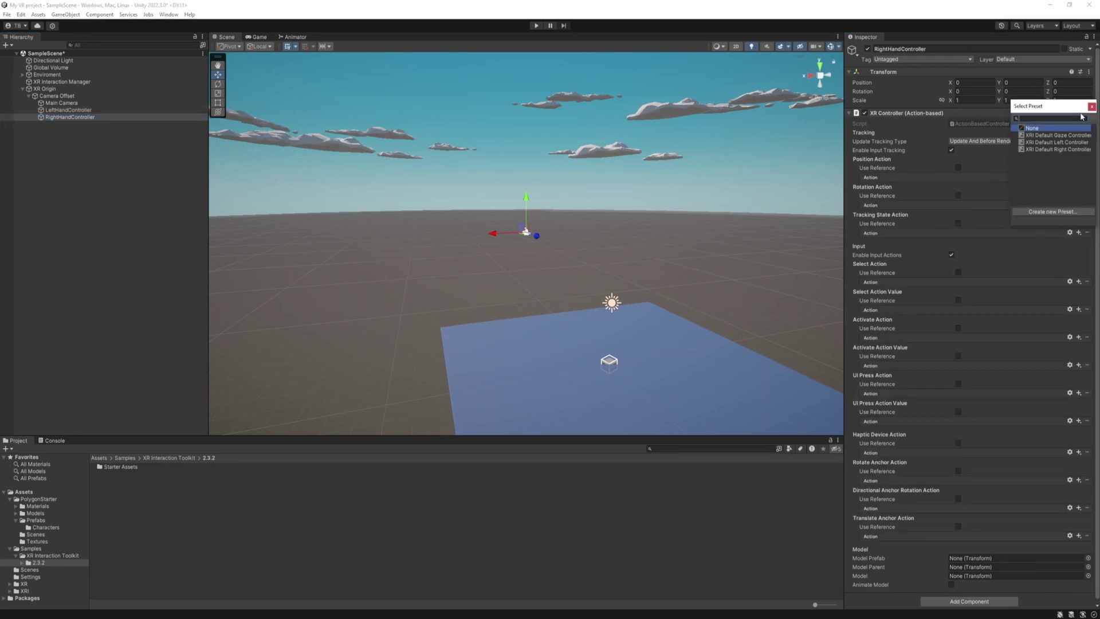
click(1046, 150)
click(1091, 107)
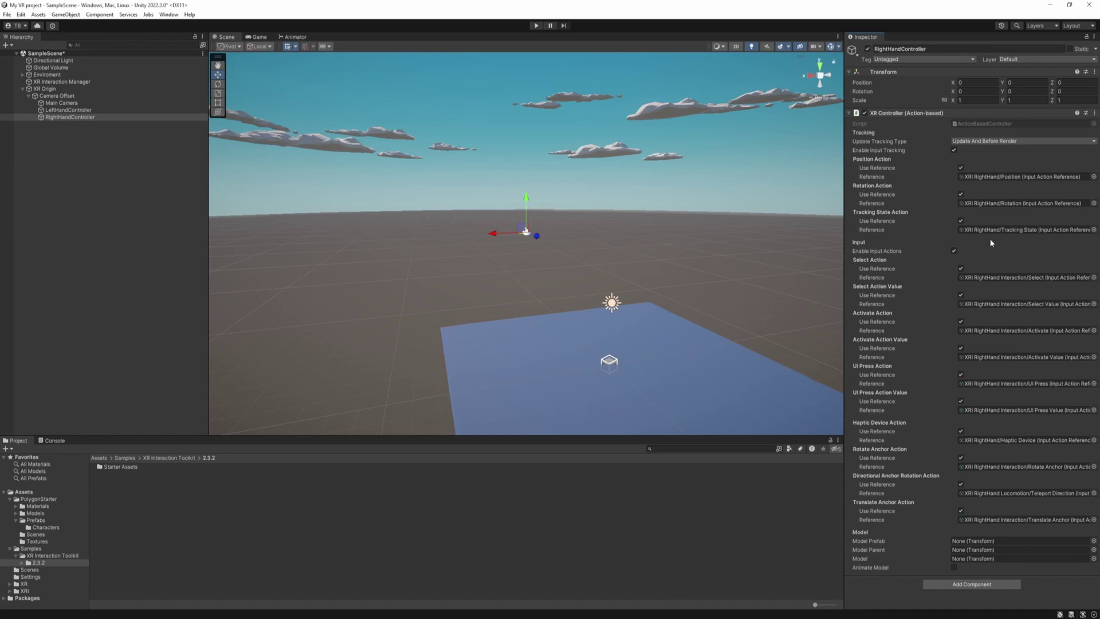
Add XRI Default Input Actions to XR Origin's Input Action Manager and reset its Transform.
click(50, 89)
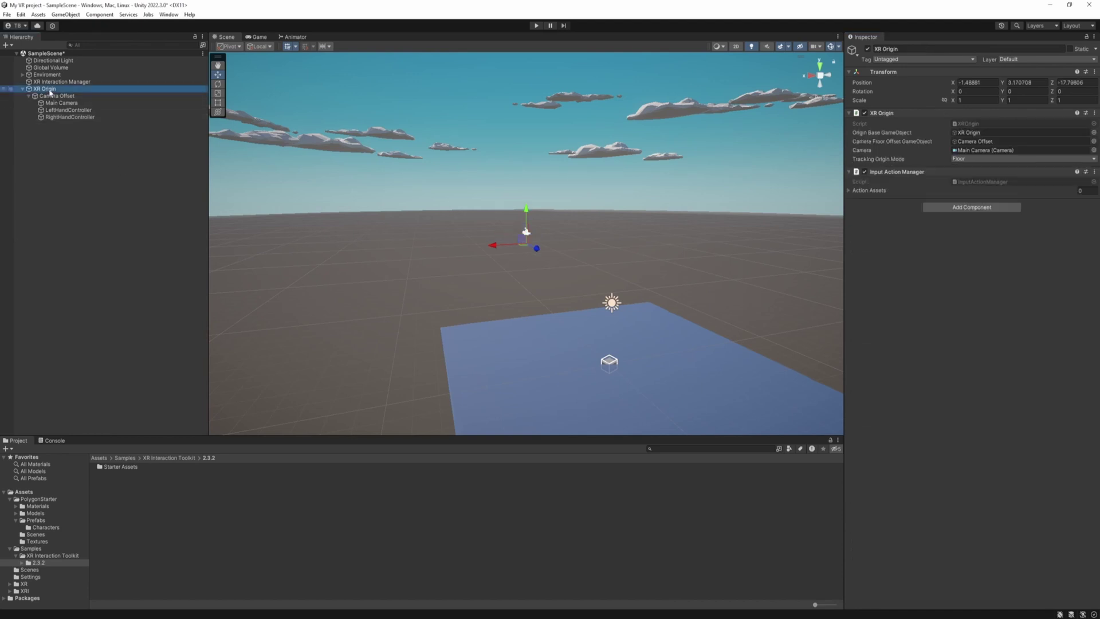
click(869, 190)
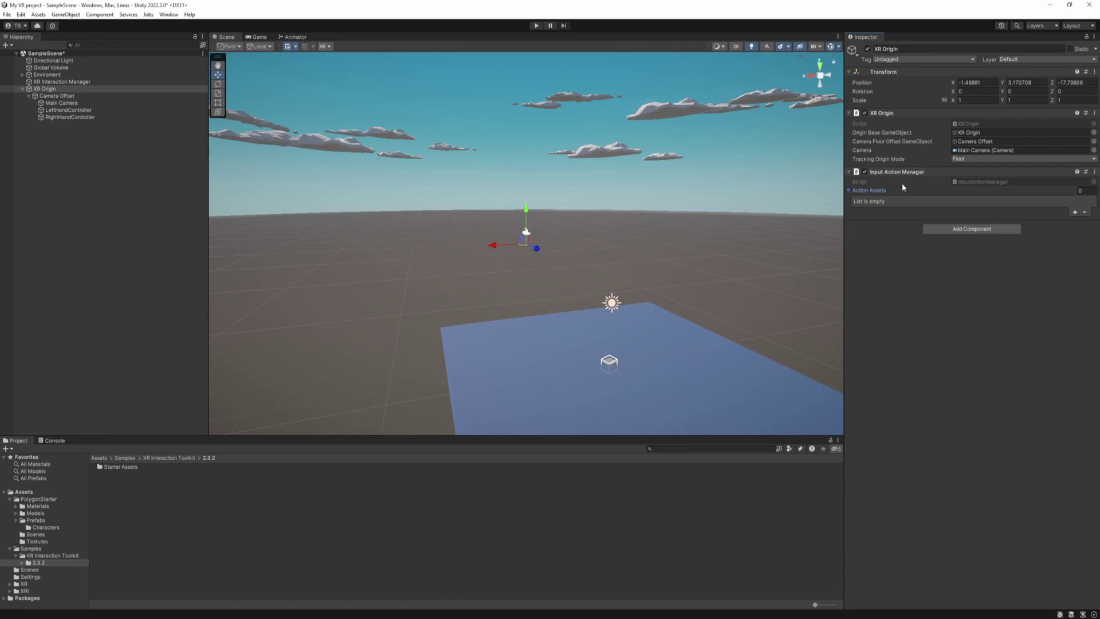
click(1075, 212)
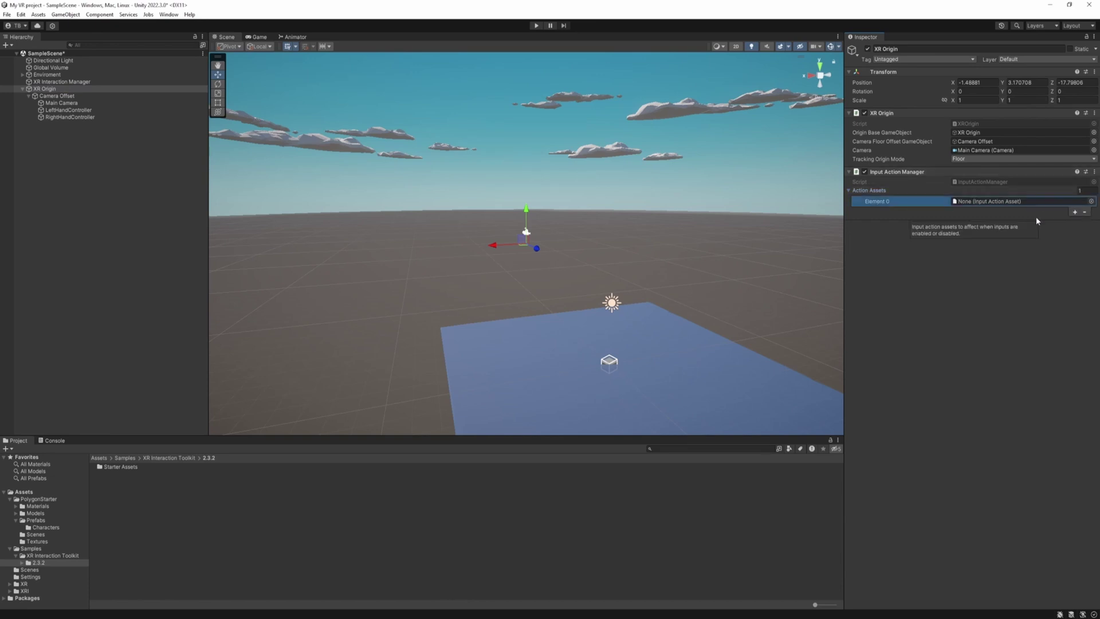
click(1091, 201)
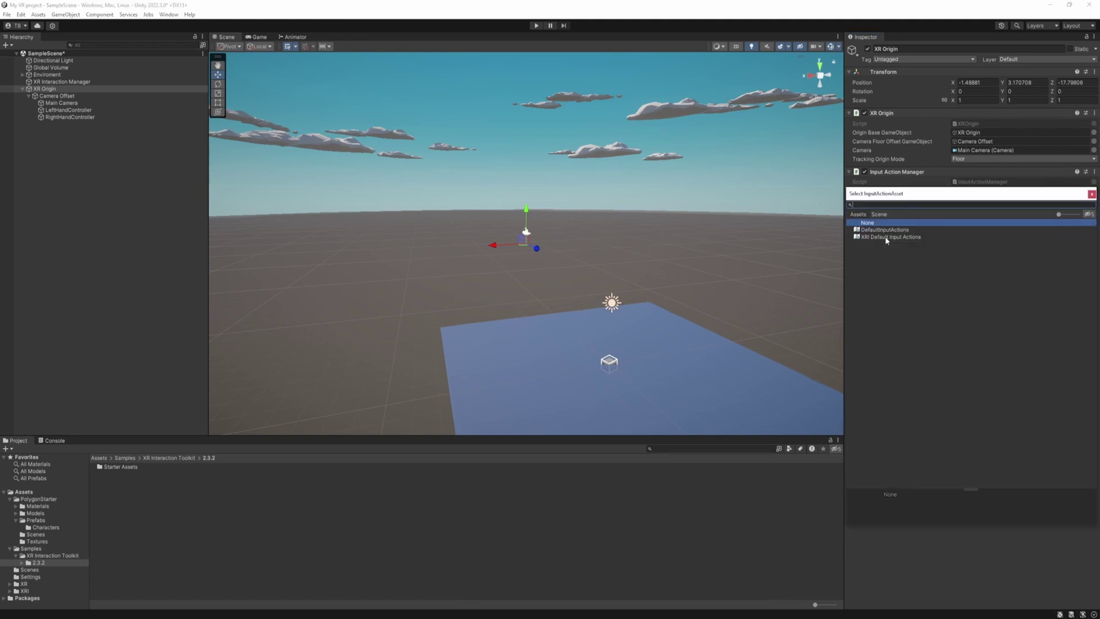
double_click(885, 237)
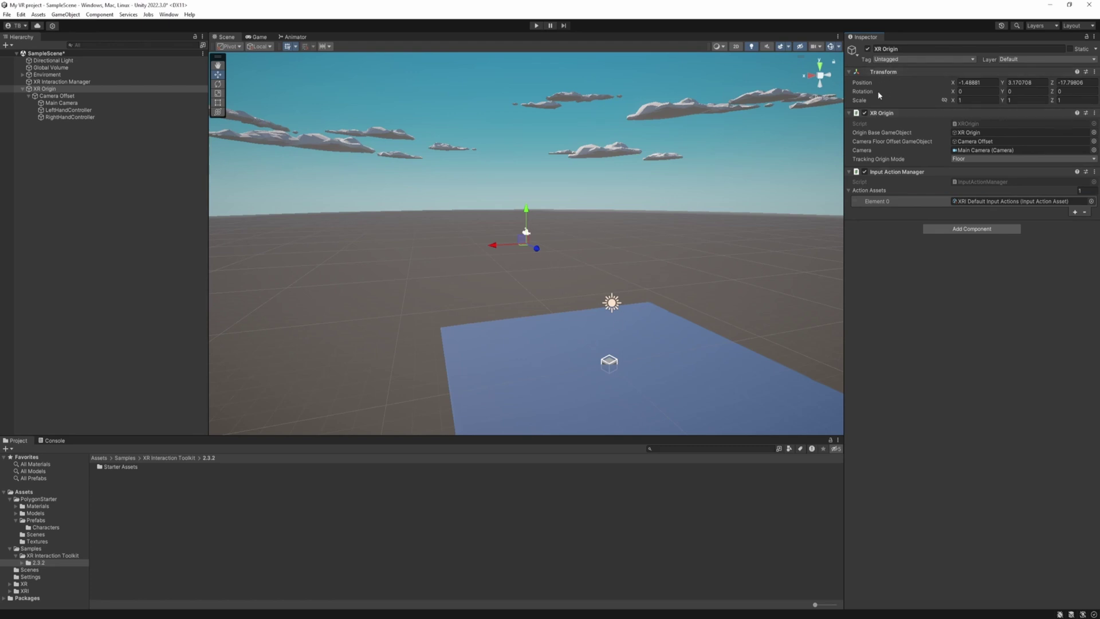
click(902, 79)
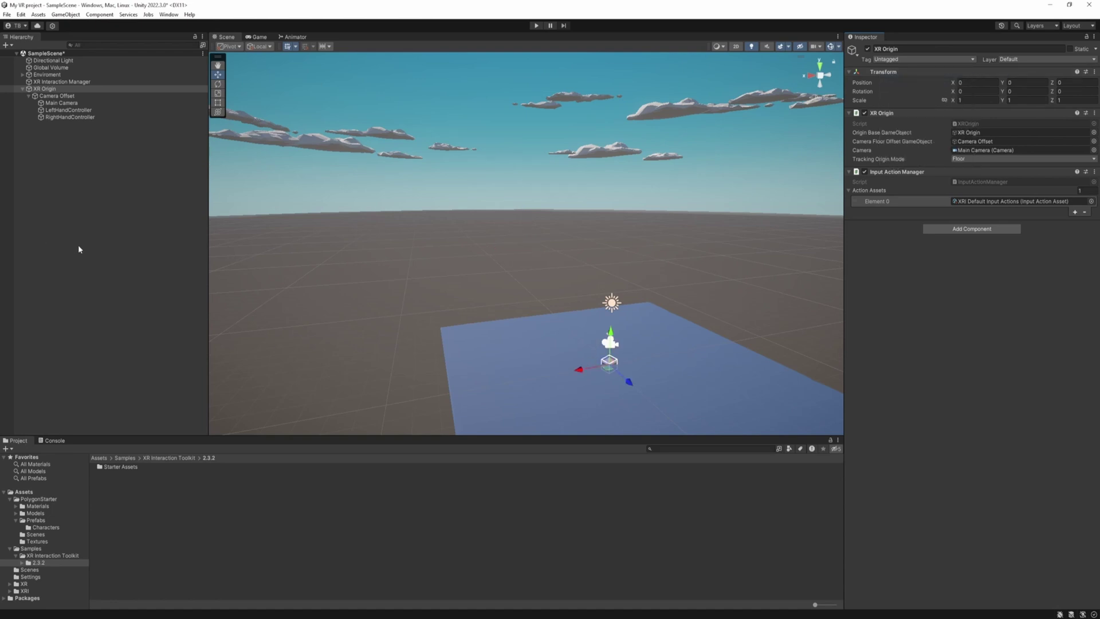
Test-run the VR scene in Play mode, then stop it.
click(536, 26)
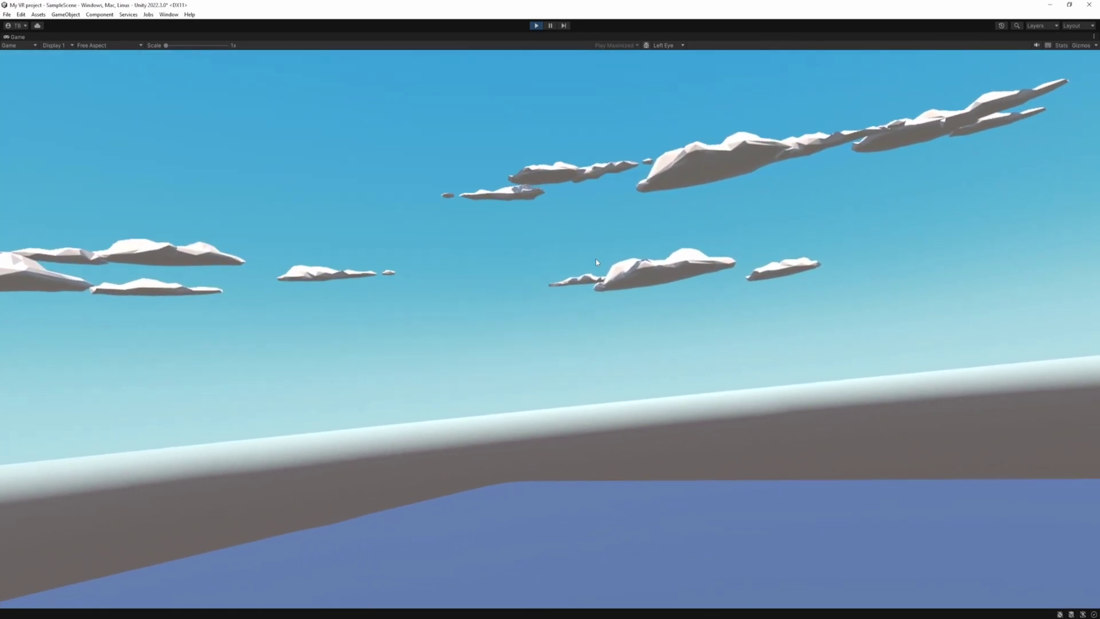
key(ctrl+p)
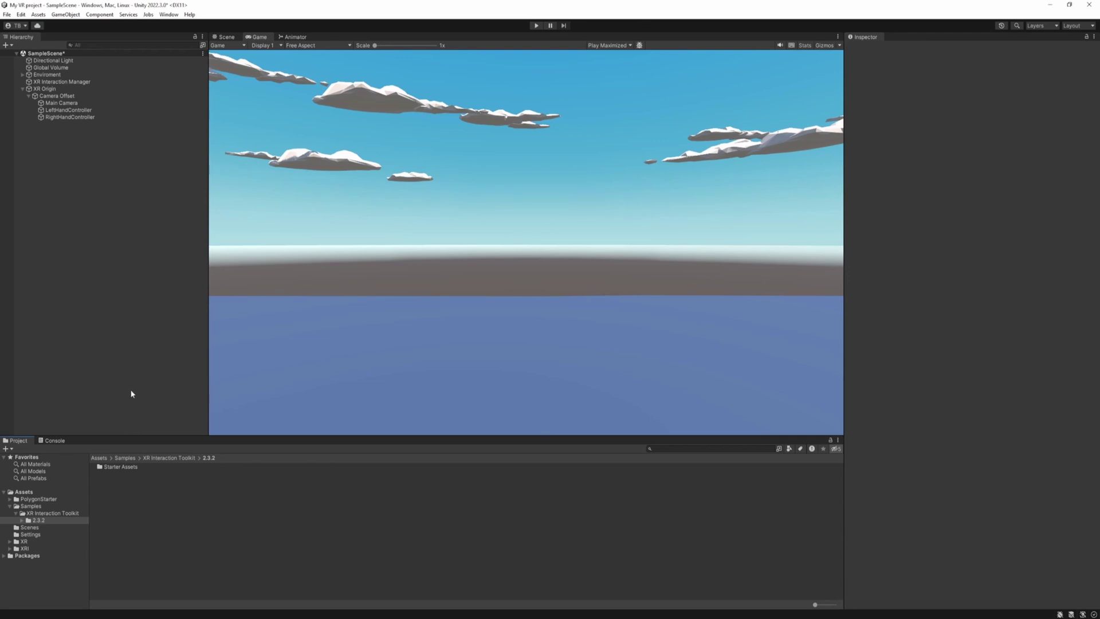
Import all assets from VR_Hands.unitypackage into the project's Assets folder.
click(99, 458)
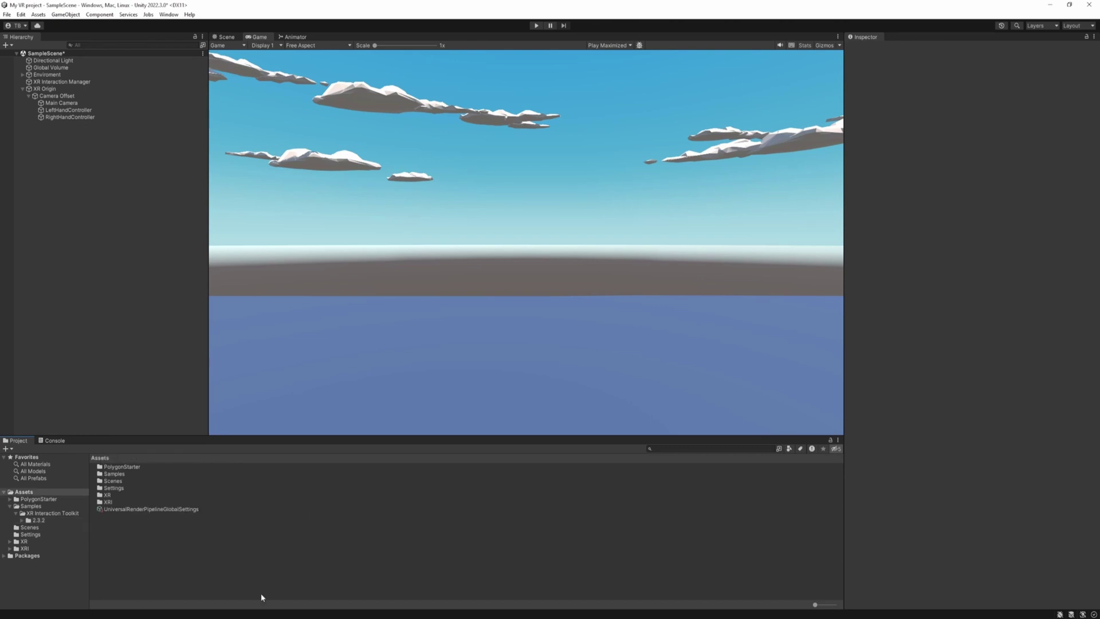
key(alt+Tab)
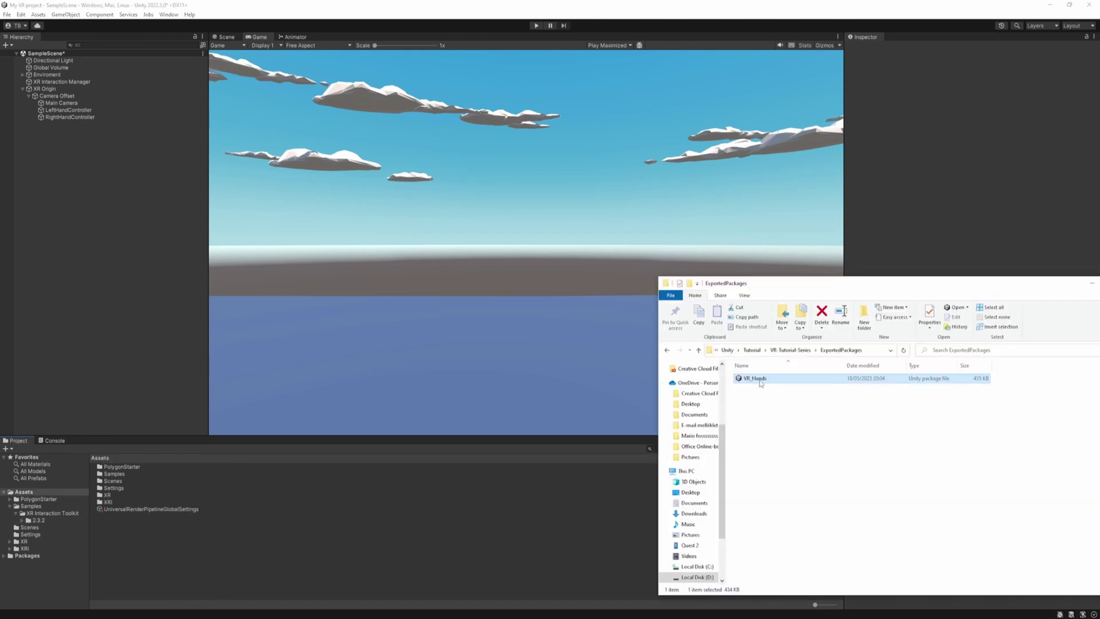
drag(282, 527, 283, 524)
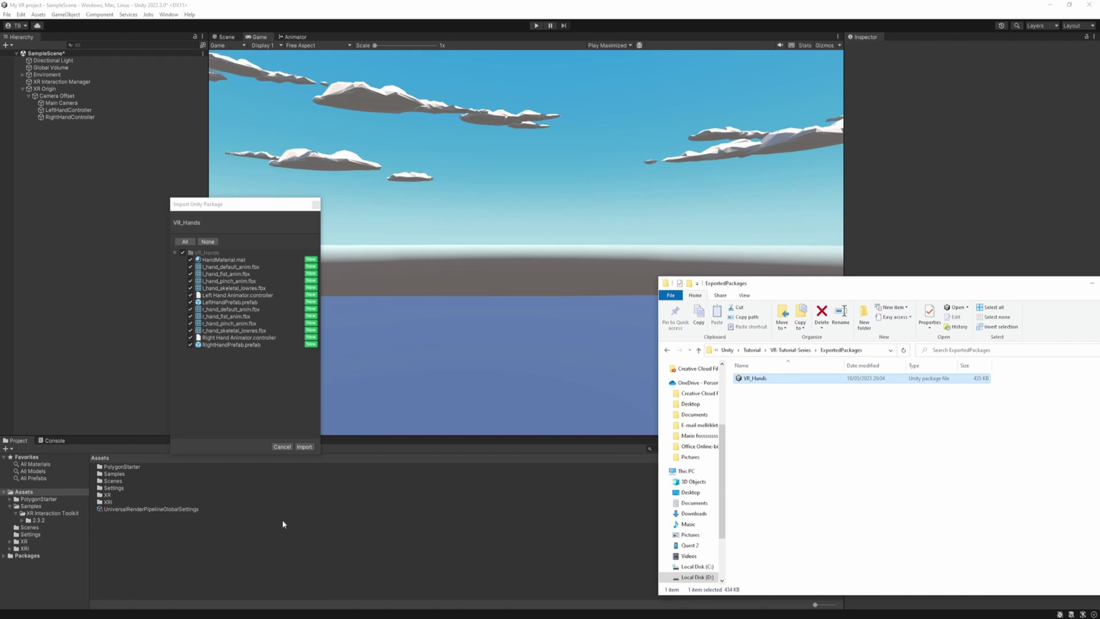
click(304, 447)
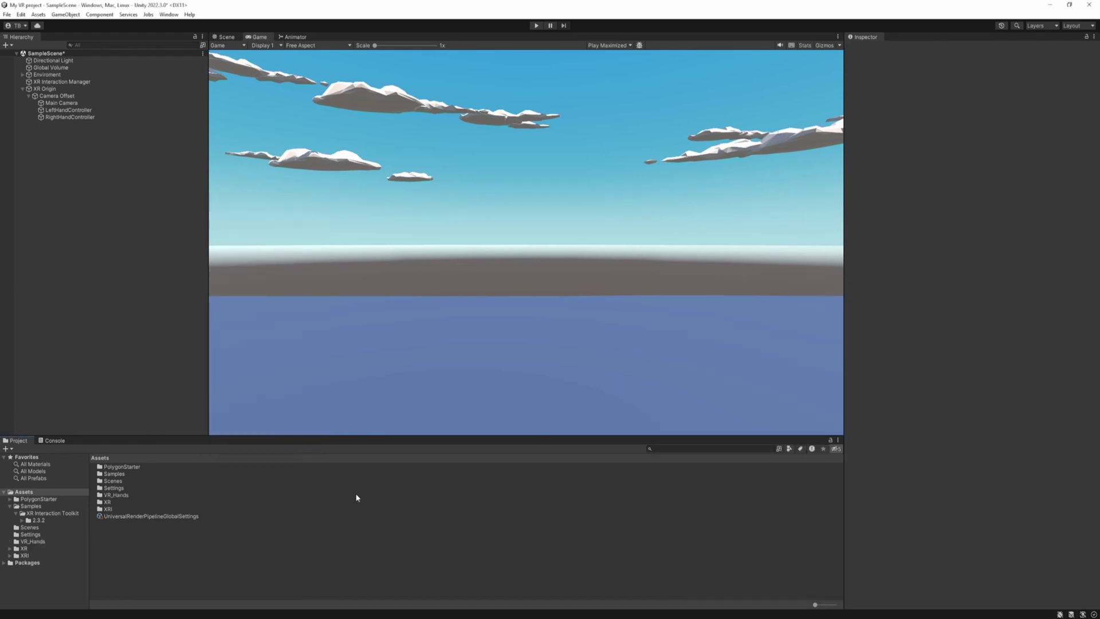
double_click(117, 496)
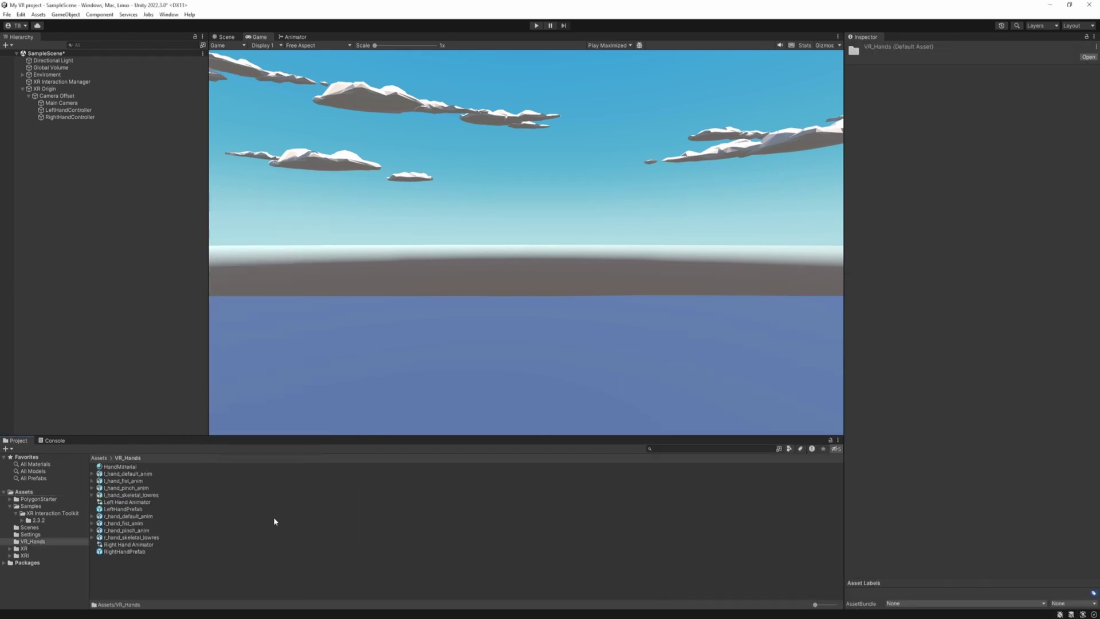
Set LeftHandPrefab and RightHandPrefab as the left and right controllers' Model Prefabs.
click(71, 110)
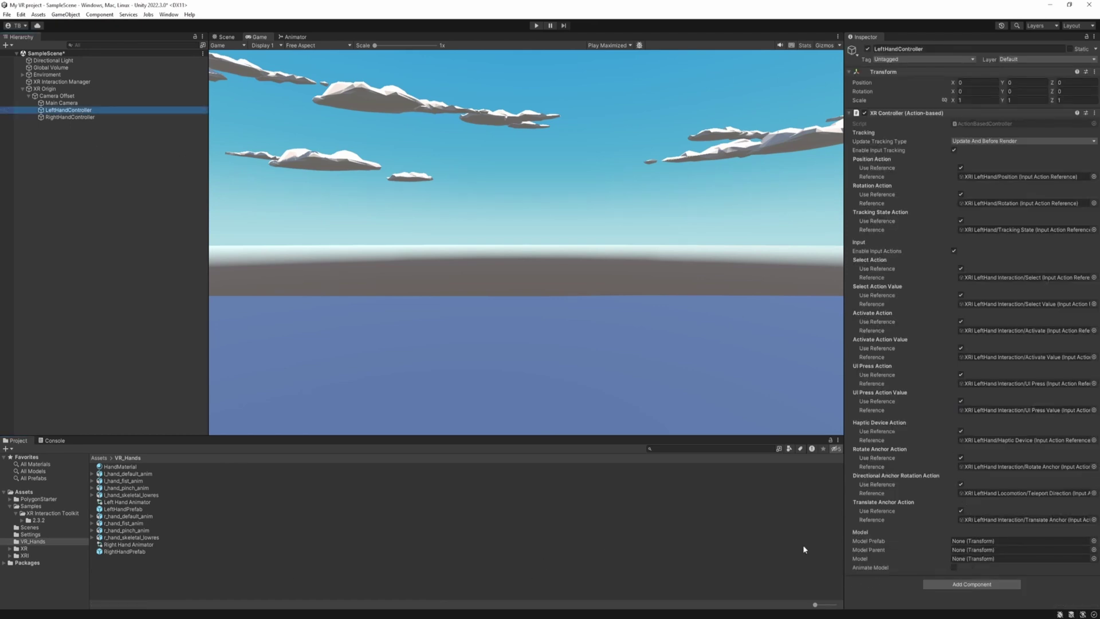
drag(111, 511, 981, 542)
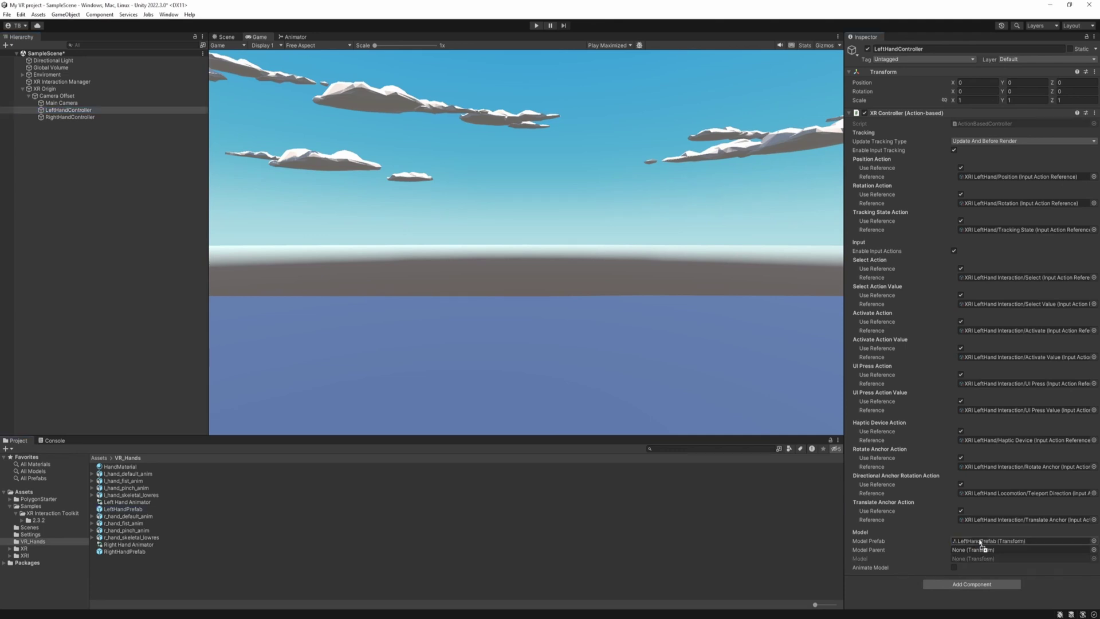
click(84, 118)
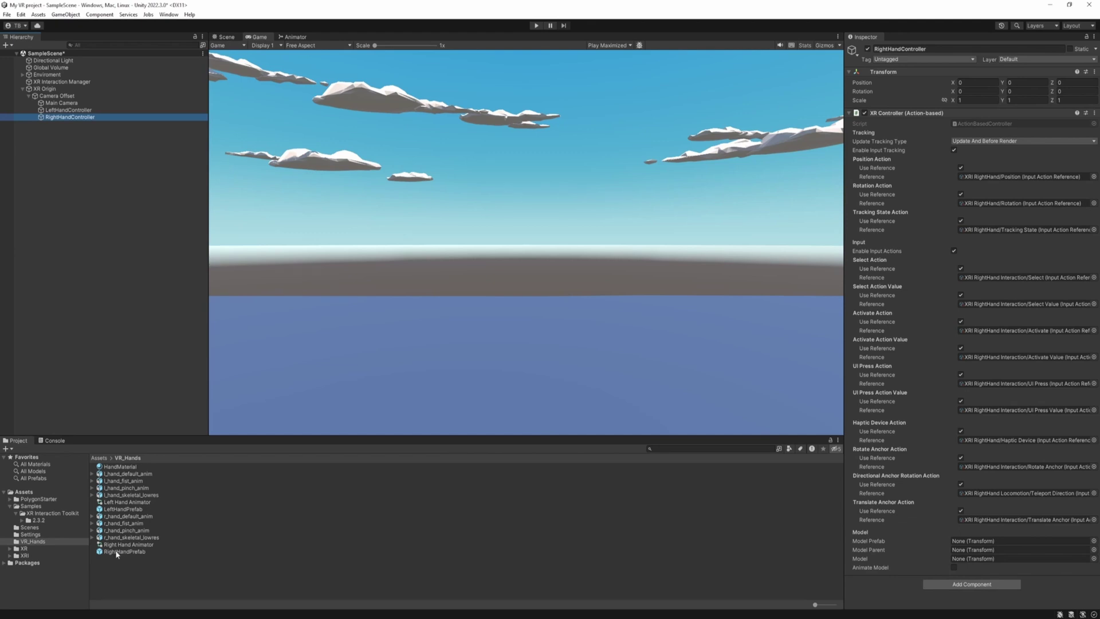
drag(118, 553, 958, 542)
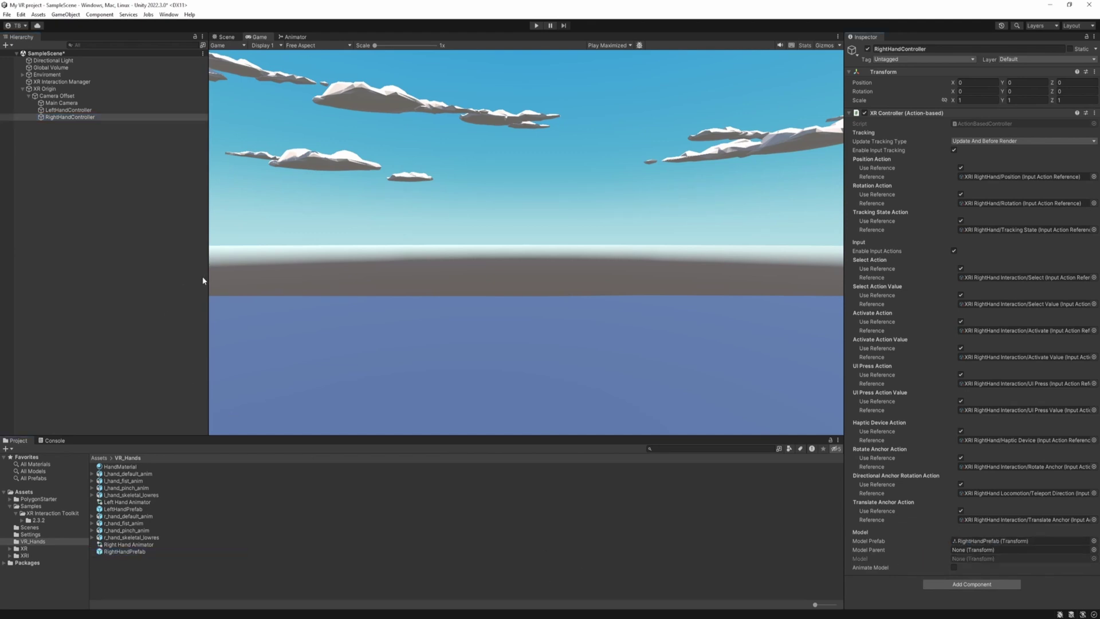
Enter Play mode to view the white VR hand models in the Game view.
click(536, 25)
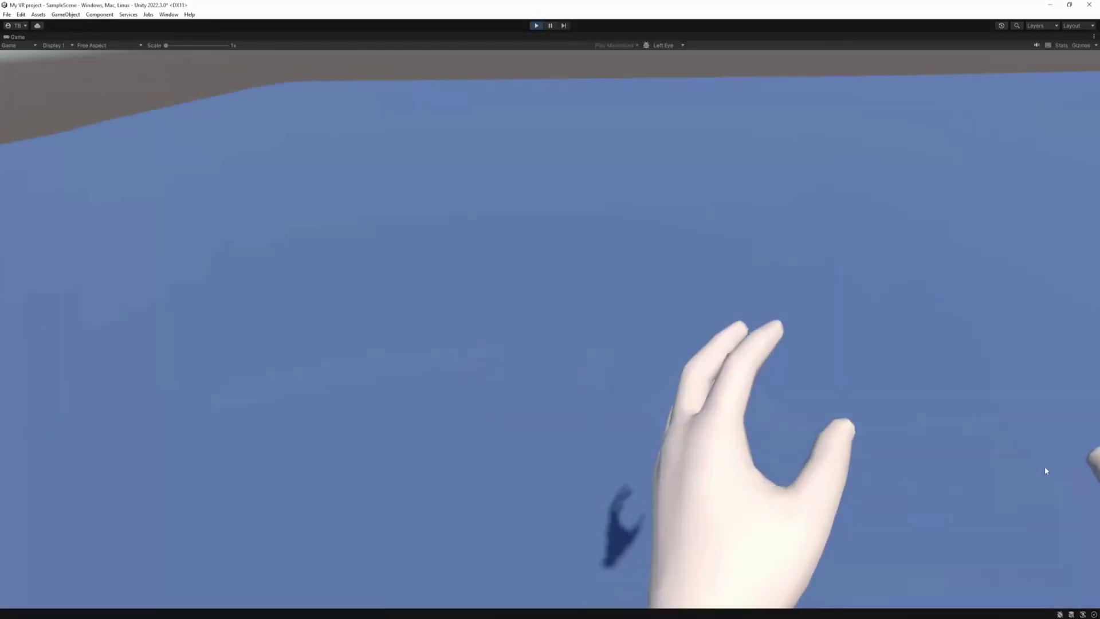